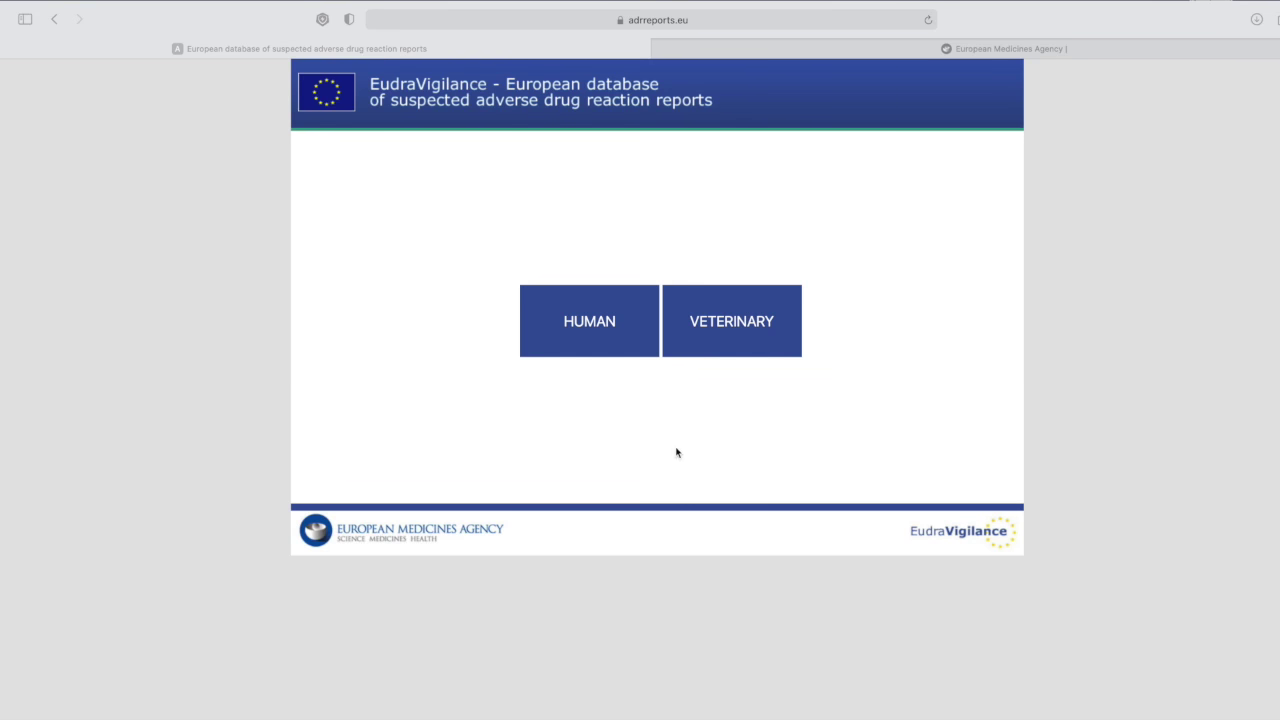
Step: Open the Human medicines section for online access to suspected side-effect reports
left_click(598, 329)
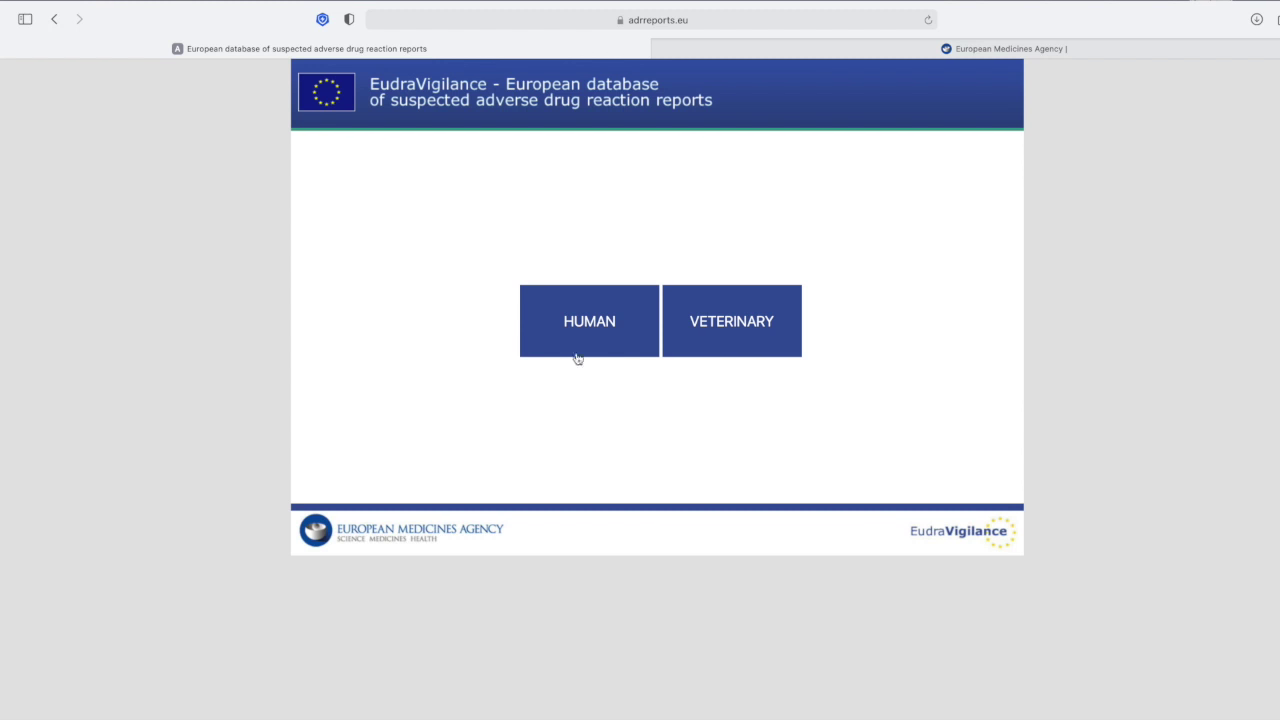
left_click(598, 330)
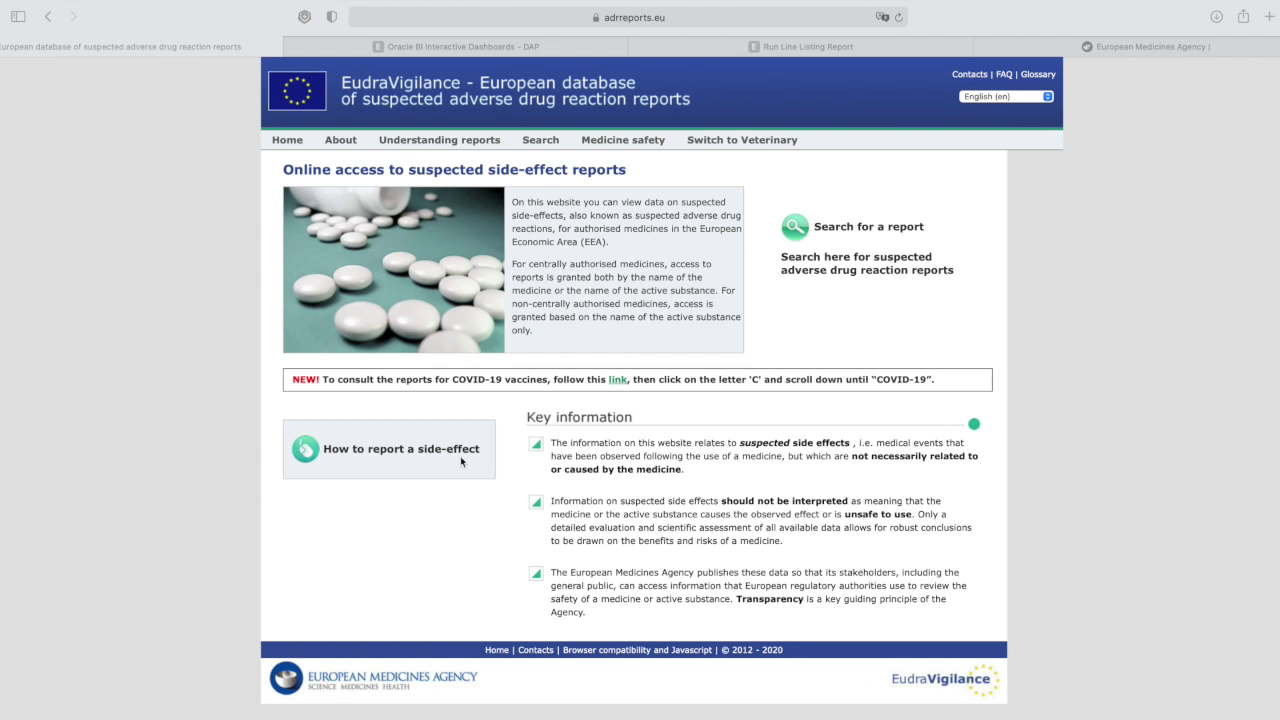
Step: Browse products starting with C and open the COVID-19 mRNA Vaccine Moderna reports
left_click(848, 228)
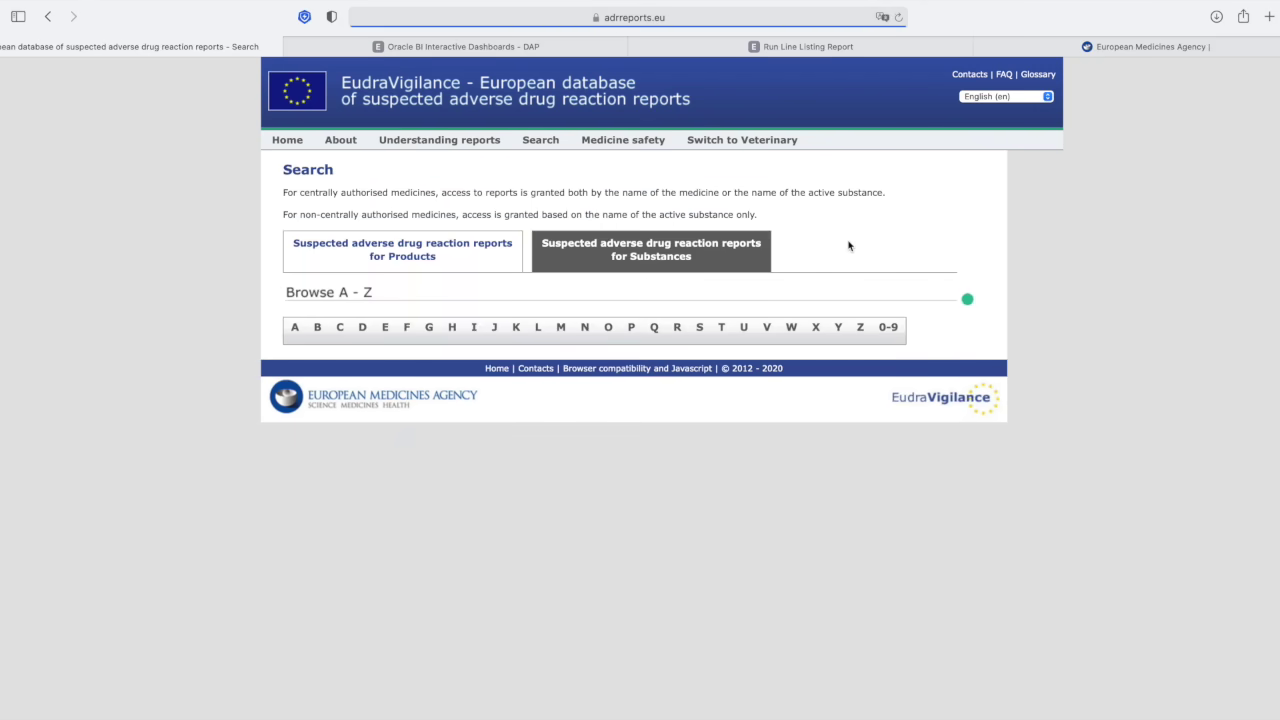
left_click(662, 252)
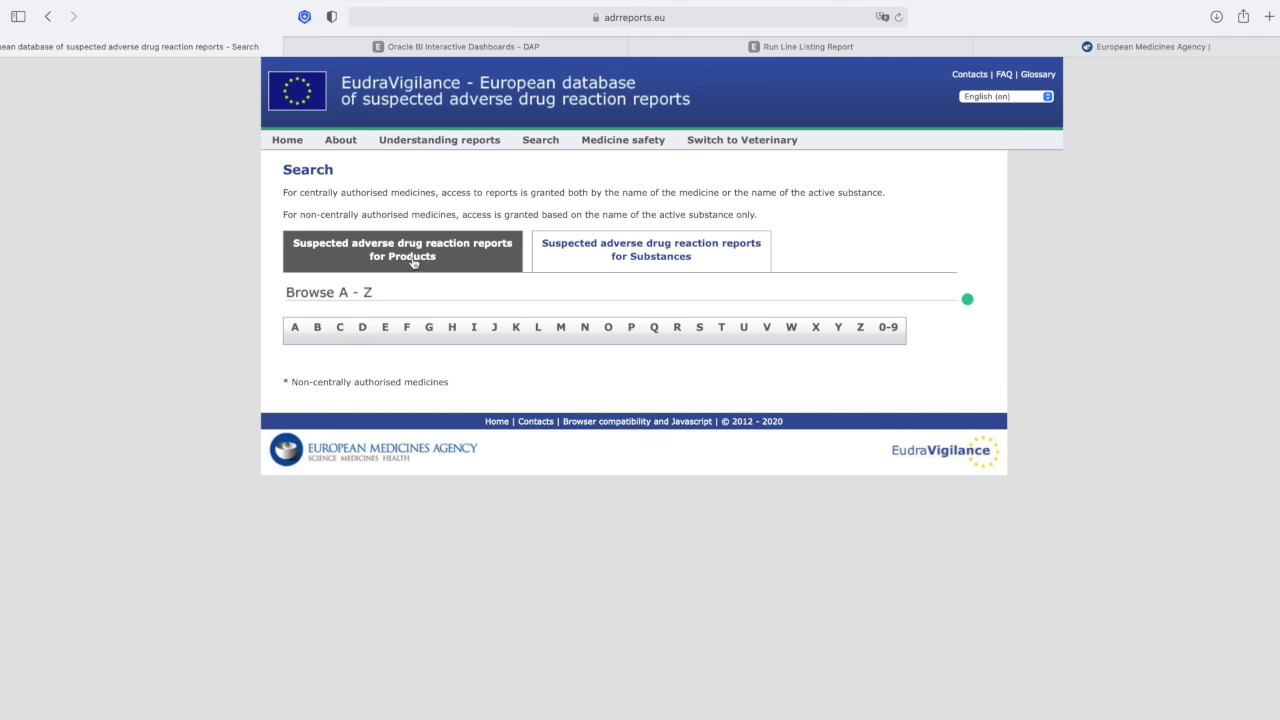
left_click(341, 330)
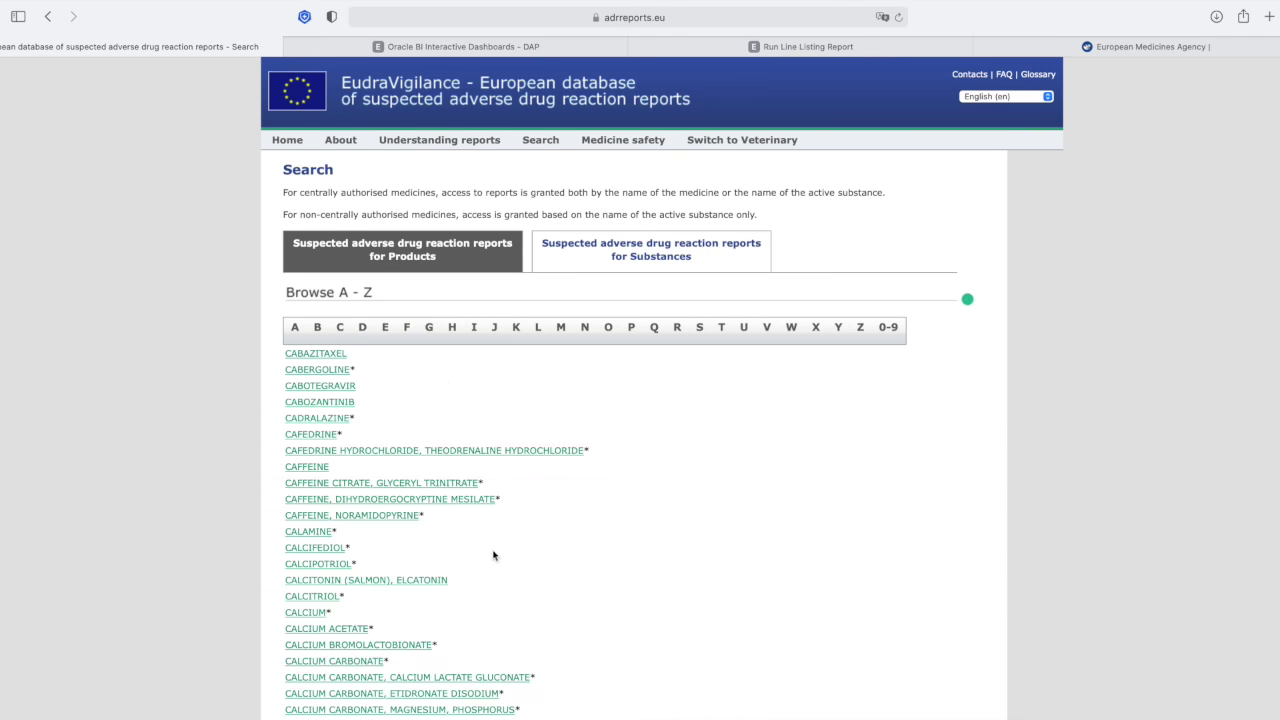
scroll(494, 563, "down", 10)
scroll(494, 564, "down", 20)
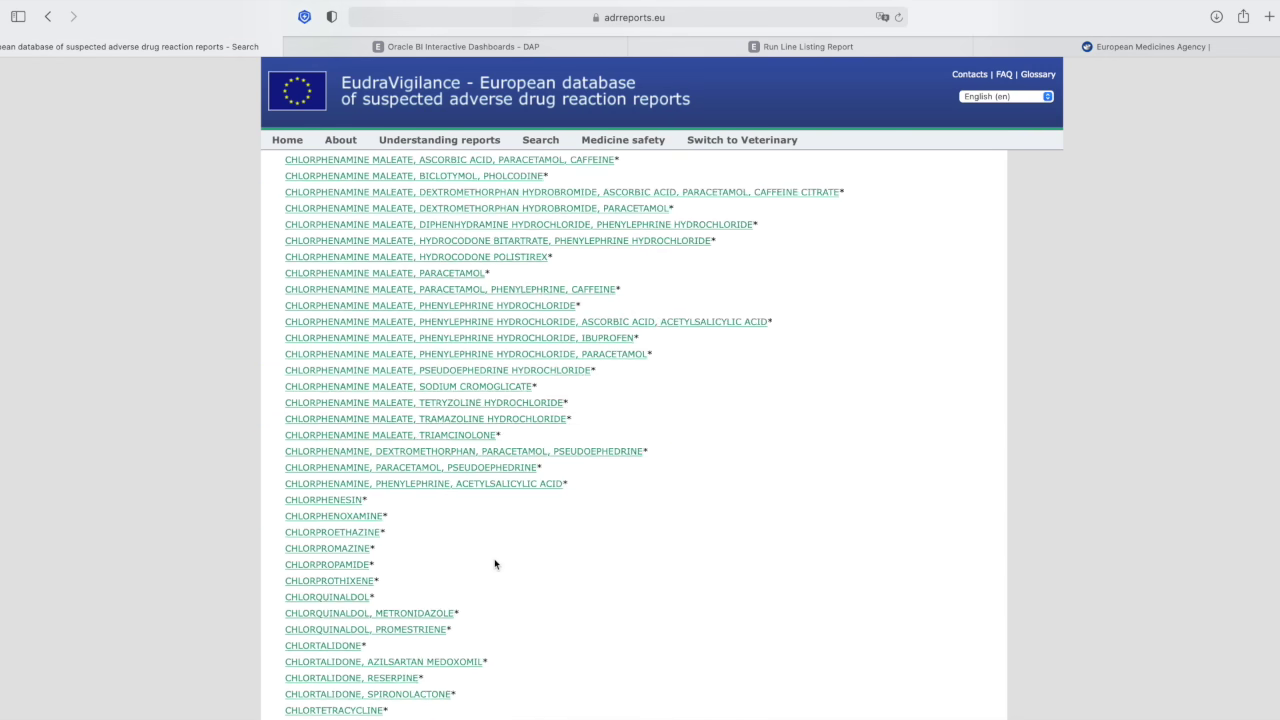
scroll(494, 563, "down", 10)
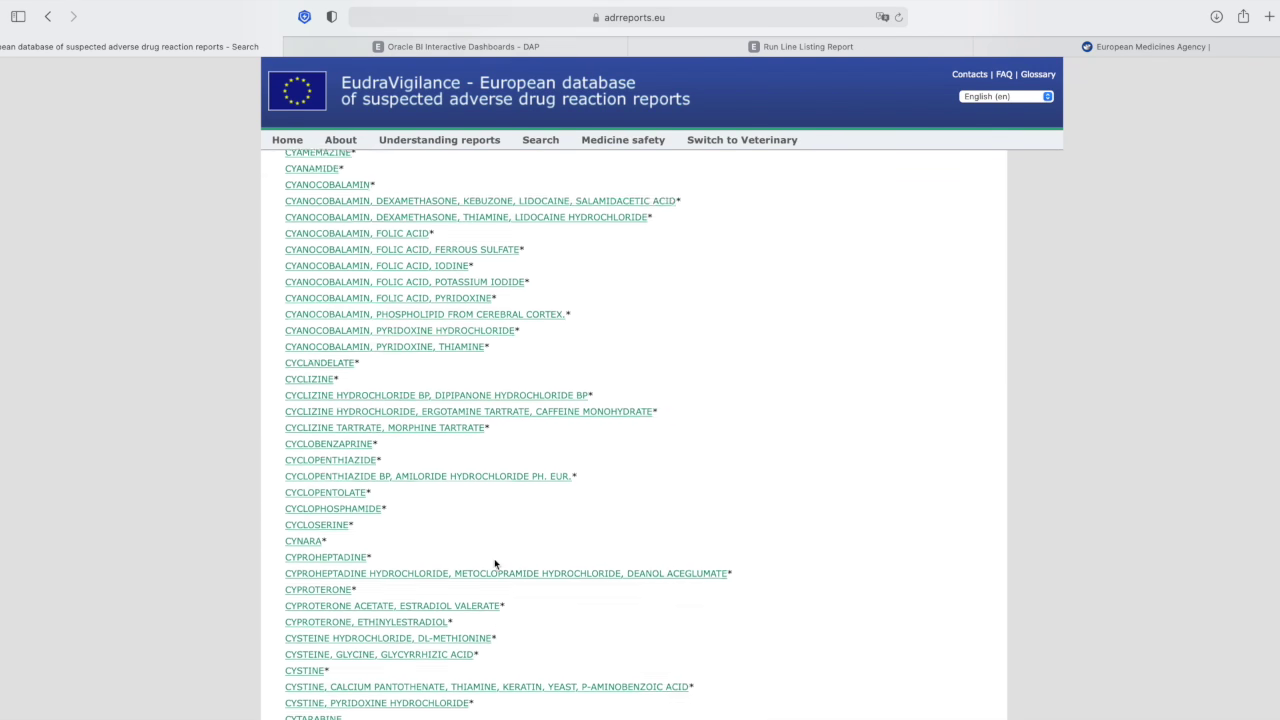
scroll(494, 563, "up", 7)
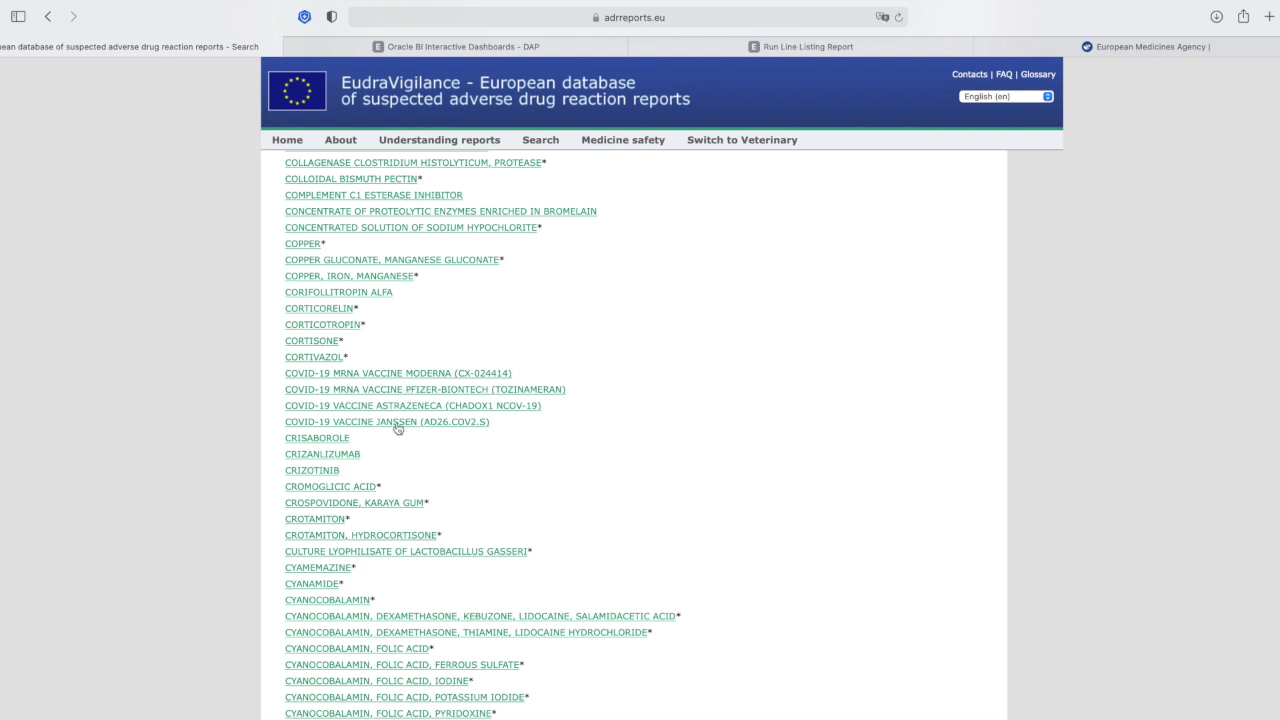
left_click(418, 377)
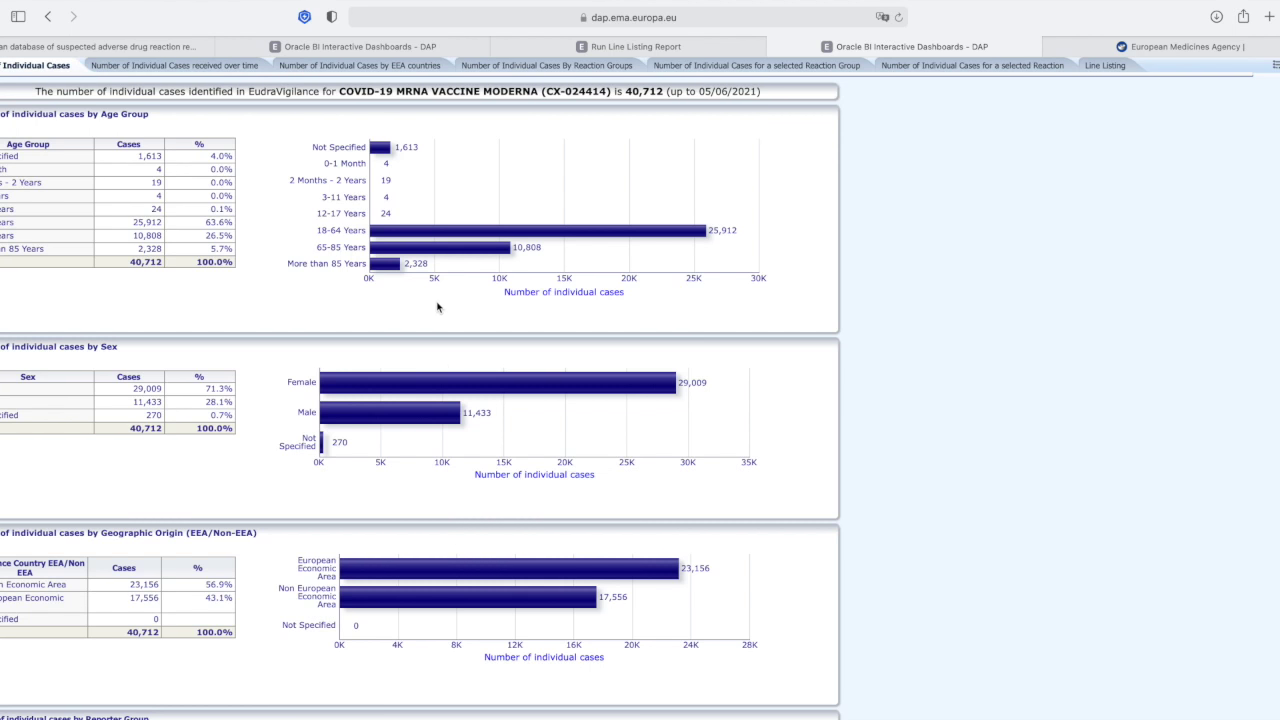
Step: Switch the Moderna vaccine dashboard to the Line Listing tab
left_click(1107, 67)
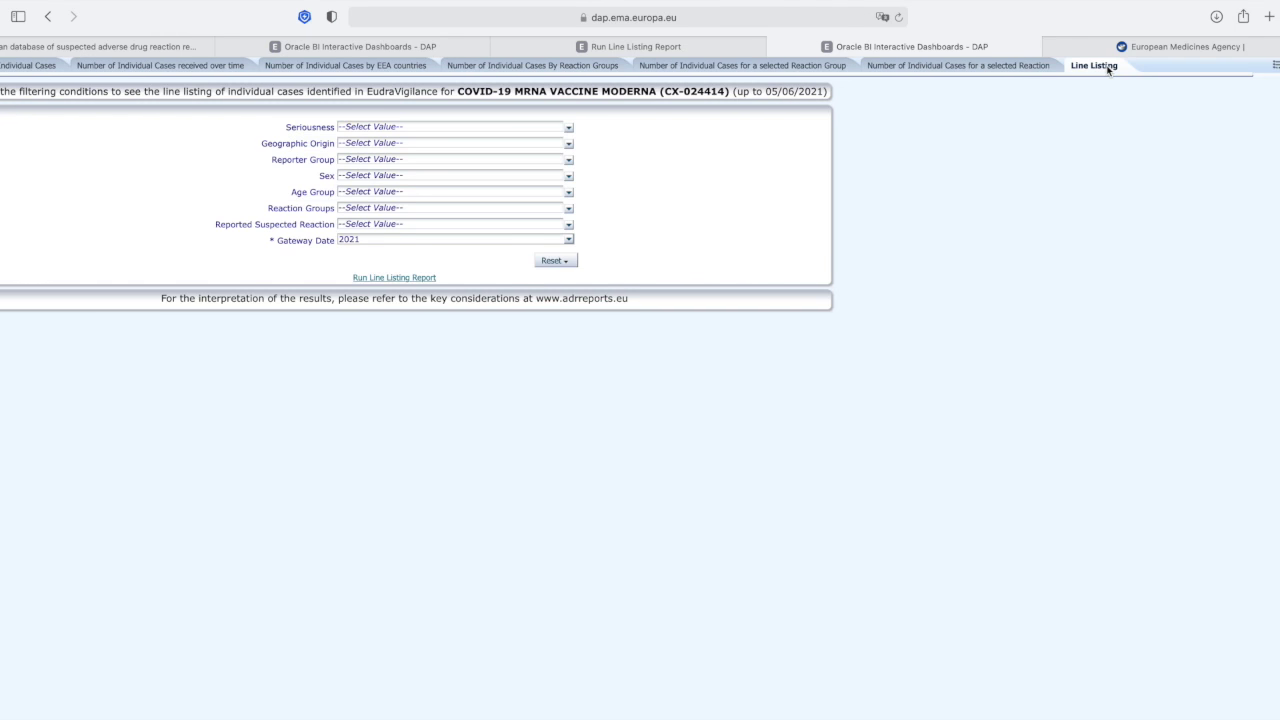
Step: Open the full value search for the Reported Suspected Reaction filter
left_click(568, 226)
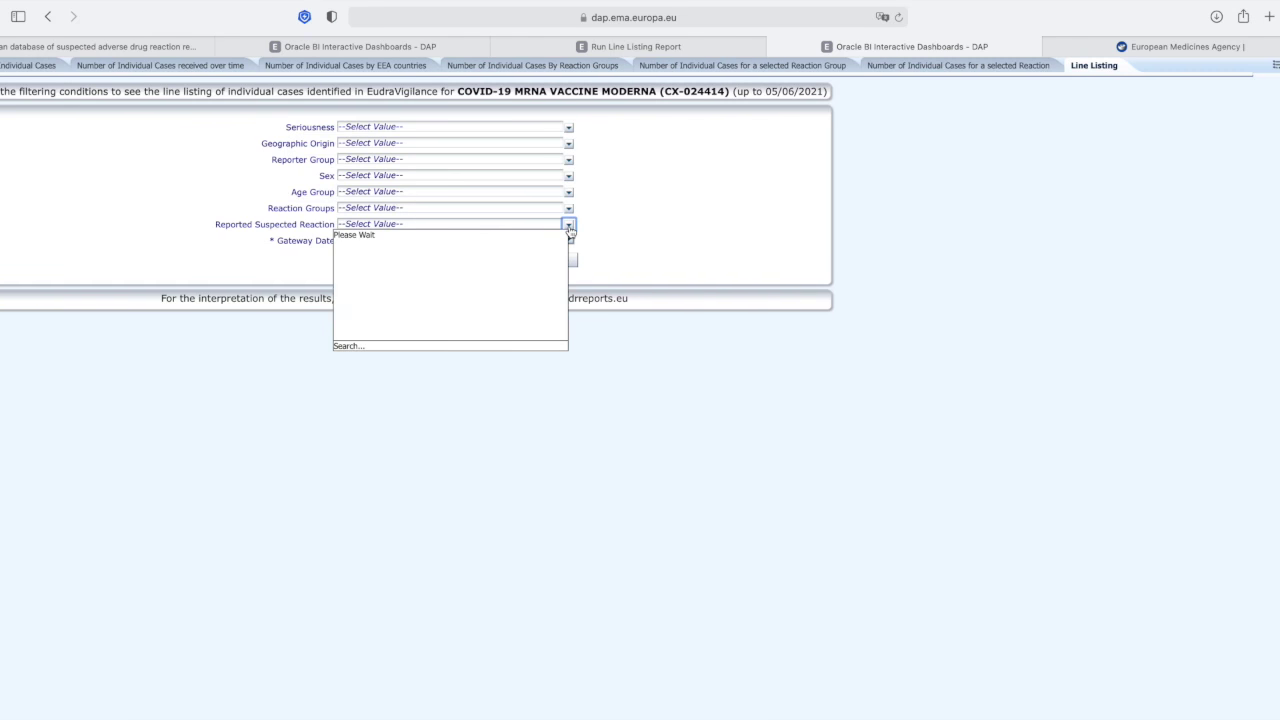
scroll(480, 287, "down", 10)
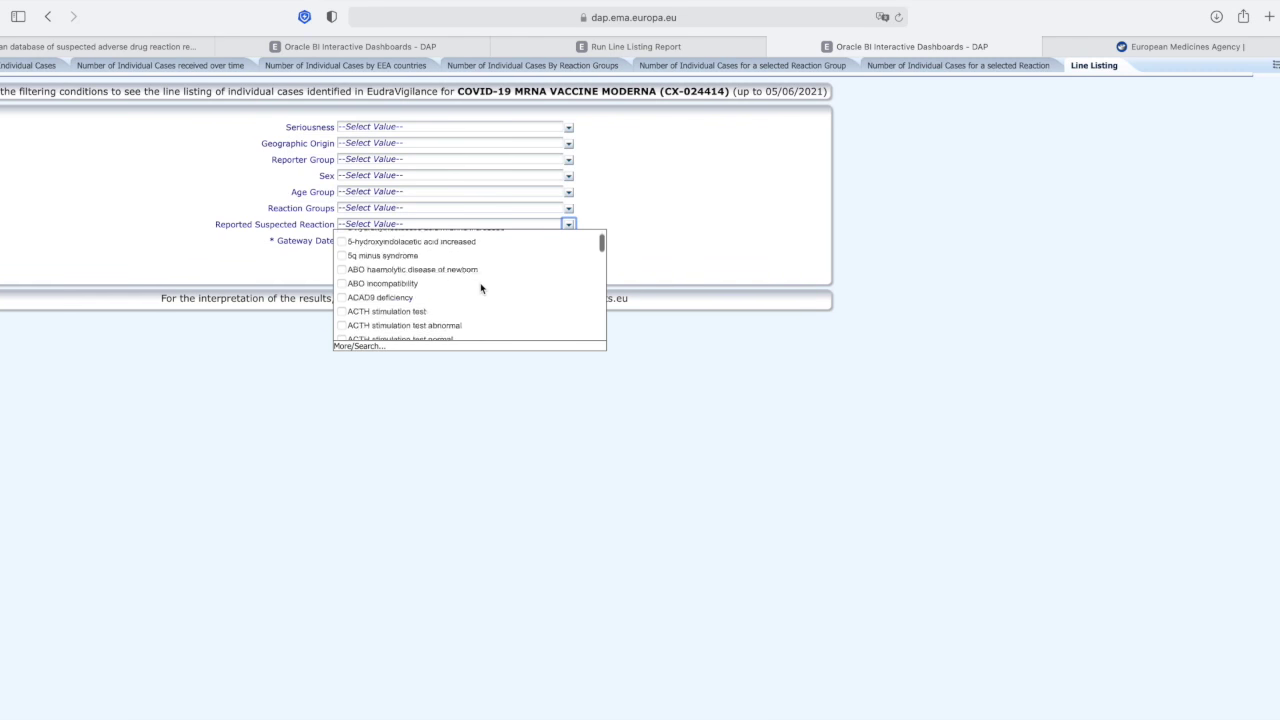
scroll(480, 288, "down", 10)
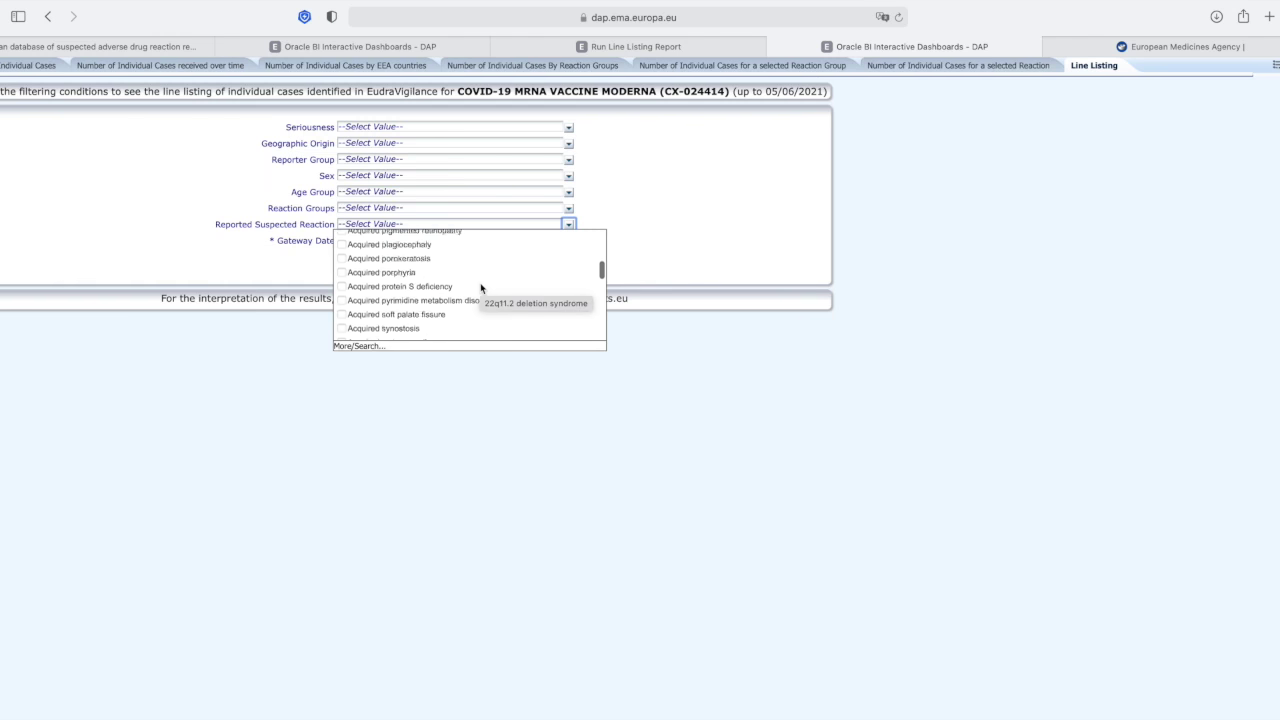
left_click(343, 346)
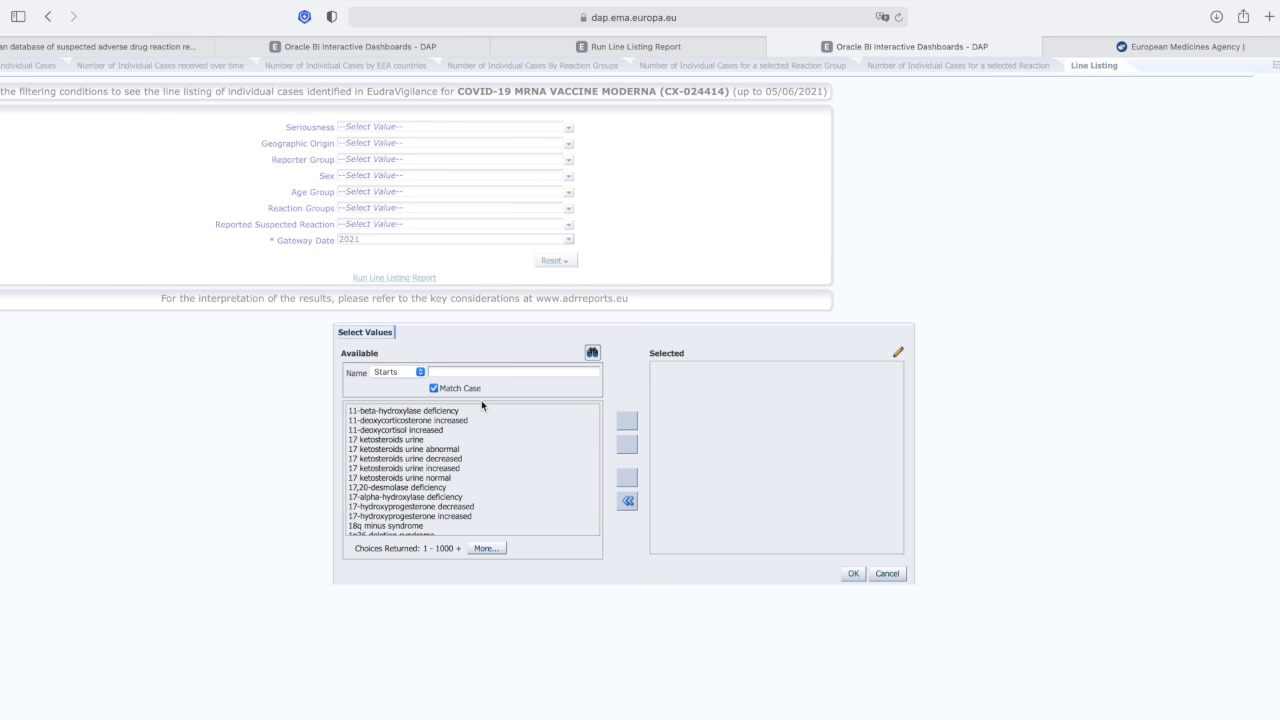
scroll(445, 440, "down", 10)
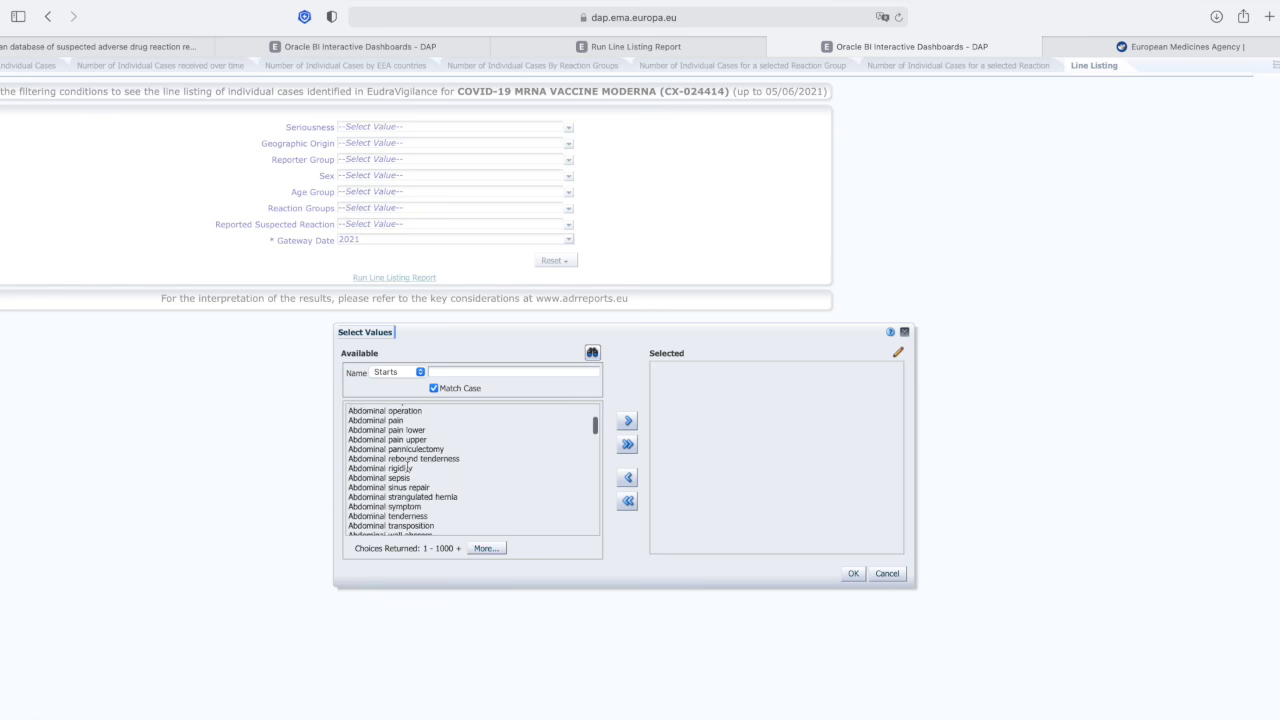
scroll(409, 463, "down", 20)
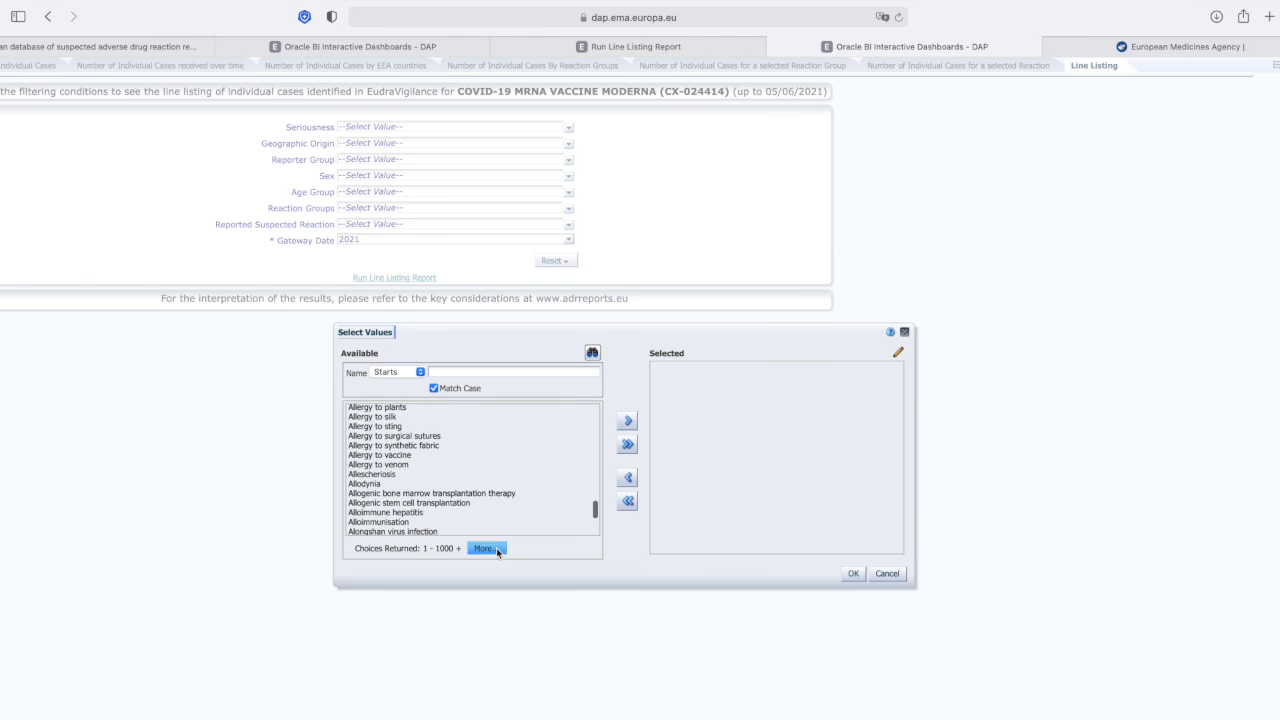
Step: Search 'death' ignoring case and set Death as the reaction filter
left_click(450, 371)
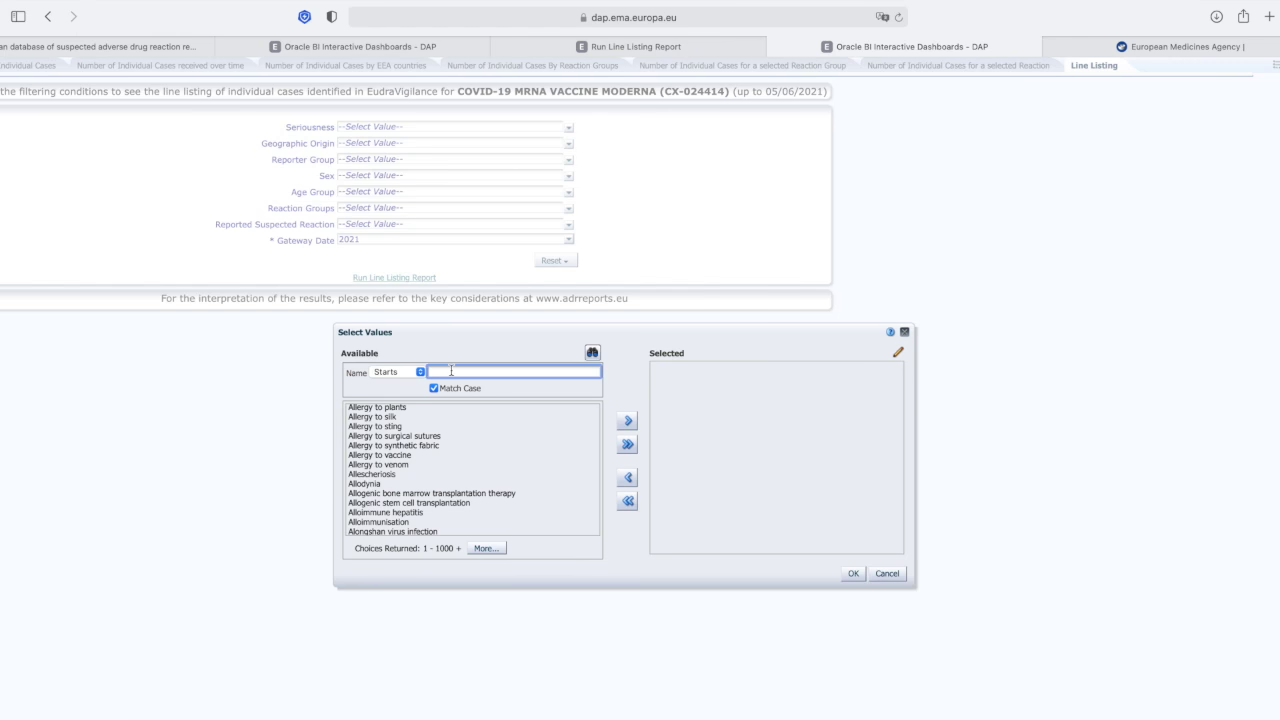
type("death")
key("Return")
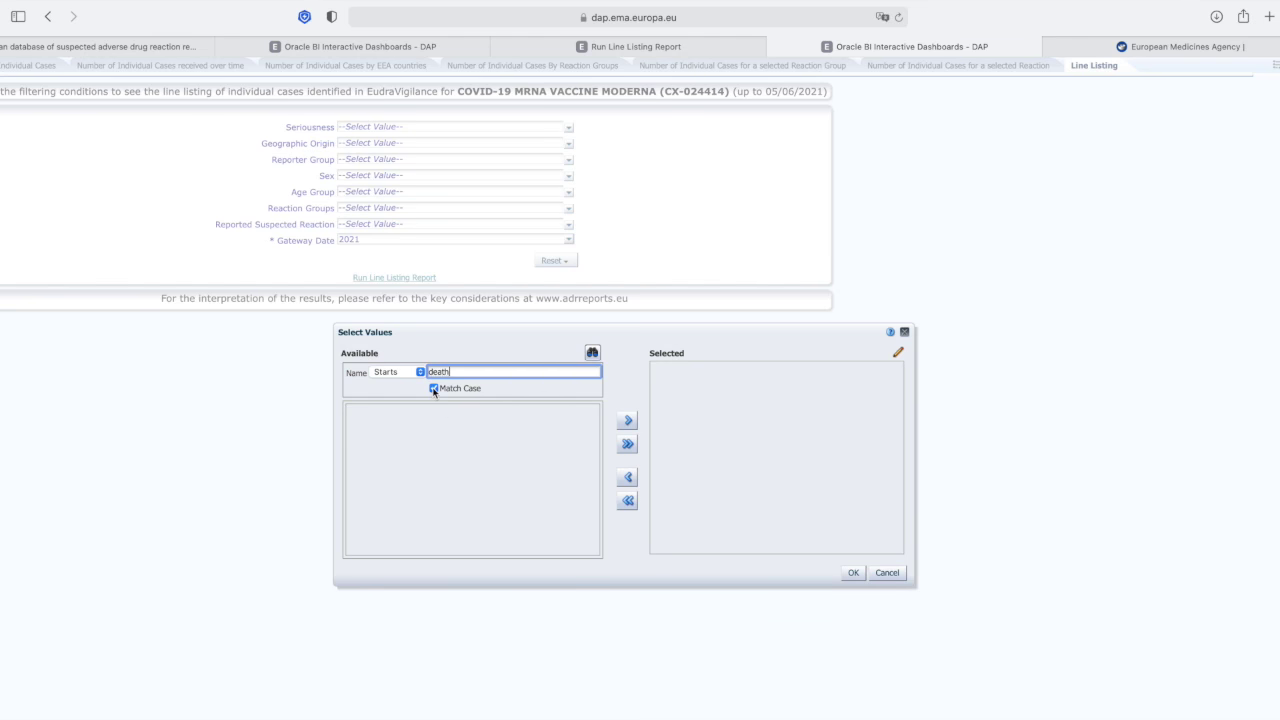
left_click(434, 389)
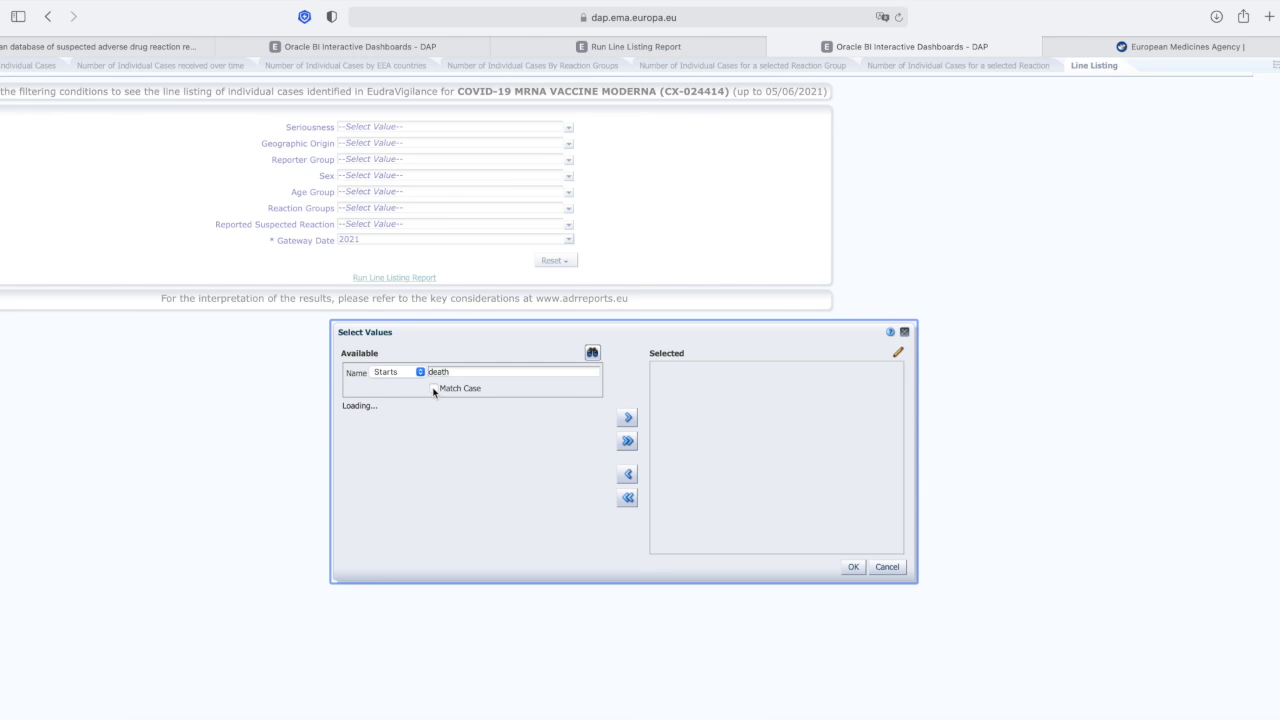
left_click(358, 410)
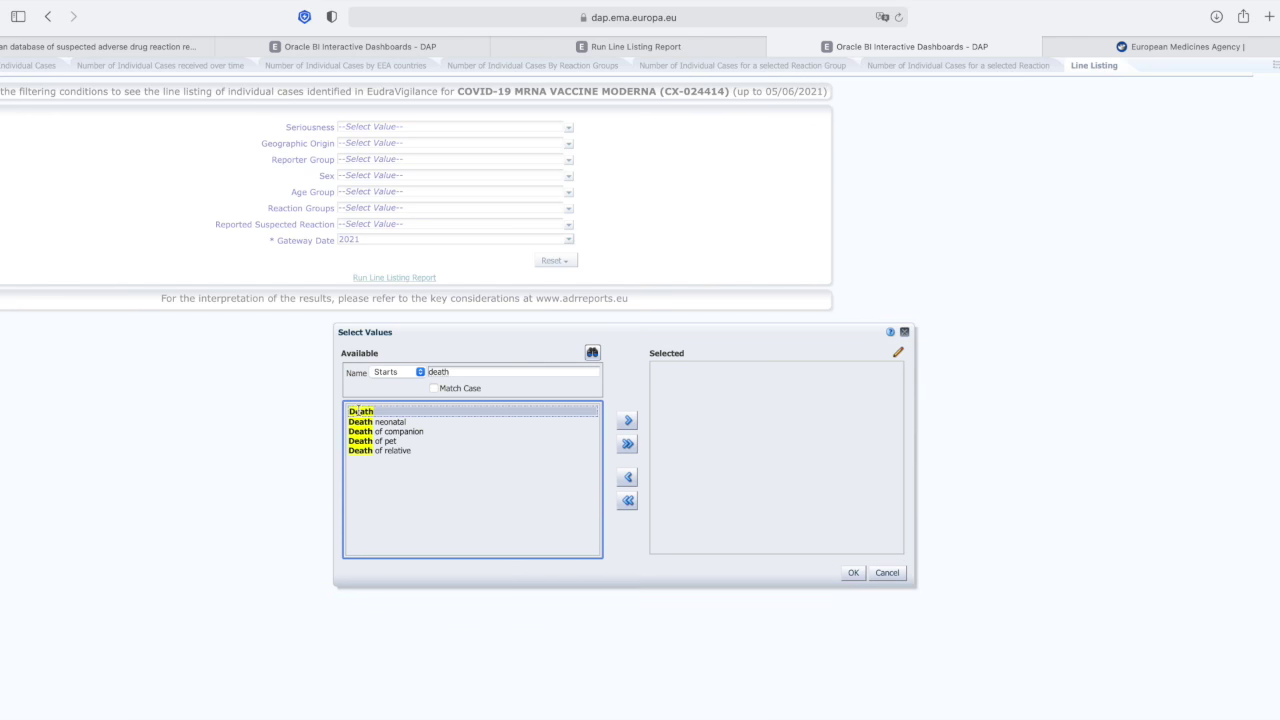
left_click(627, 420)
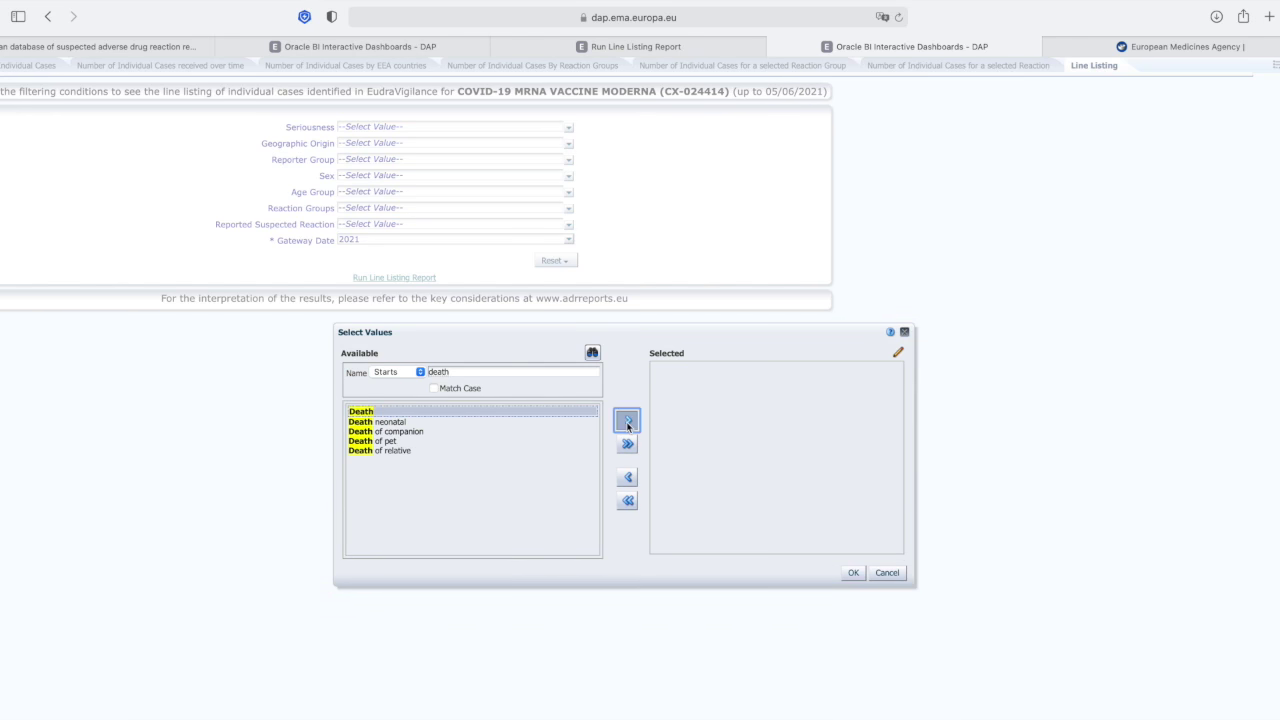
left_click(853, 573)
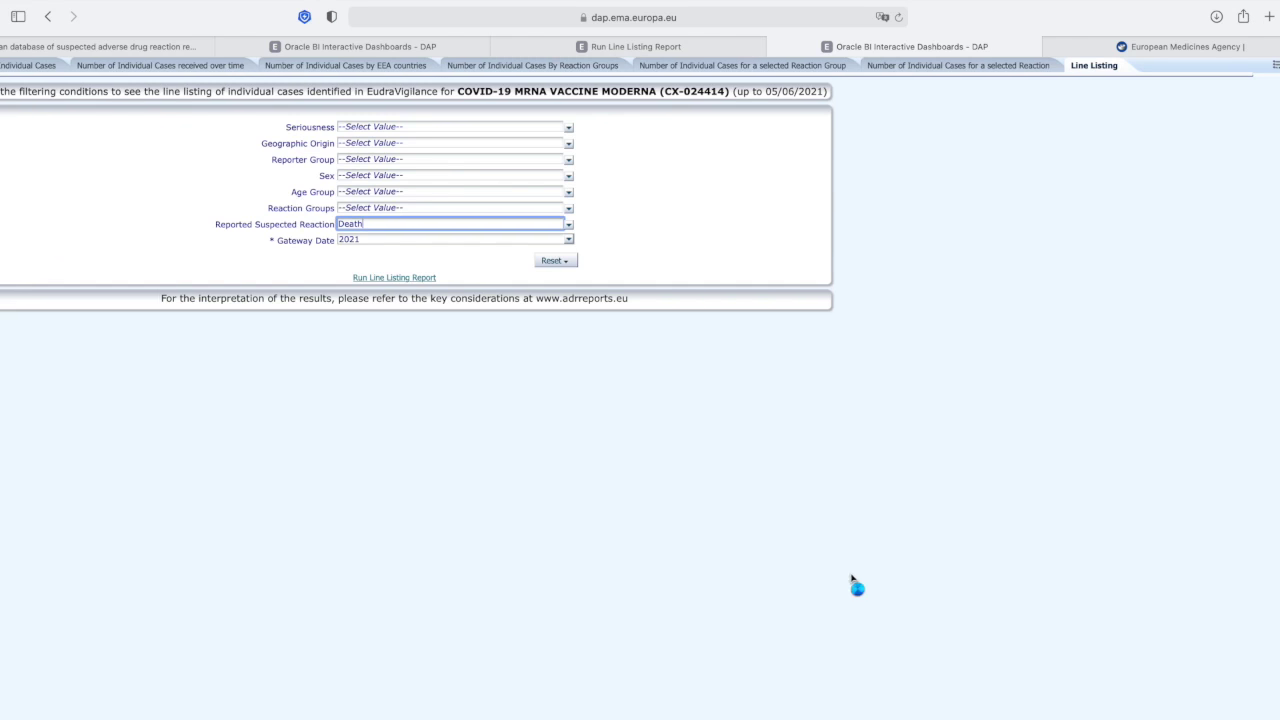
Step: Run the Death-filtered line listing, review rows 1–25, and bring up the Export menu
left_click(404, 281)
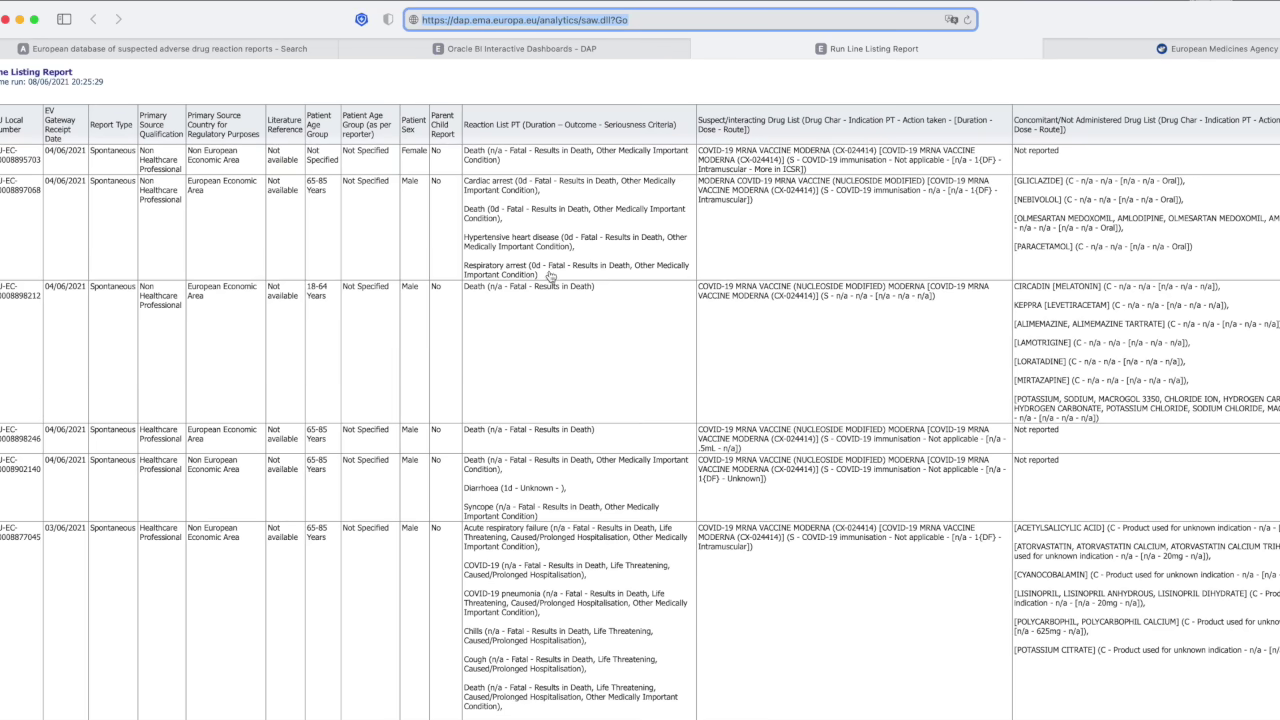
scroll(700, 280, "down", 10)
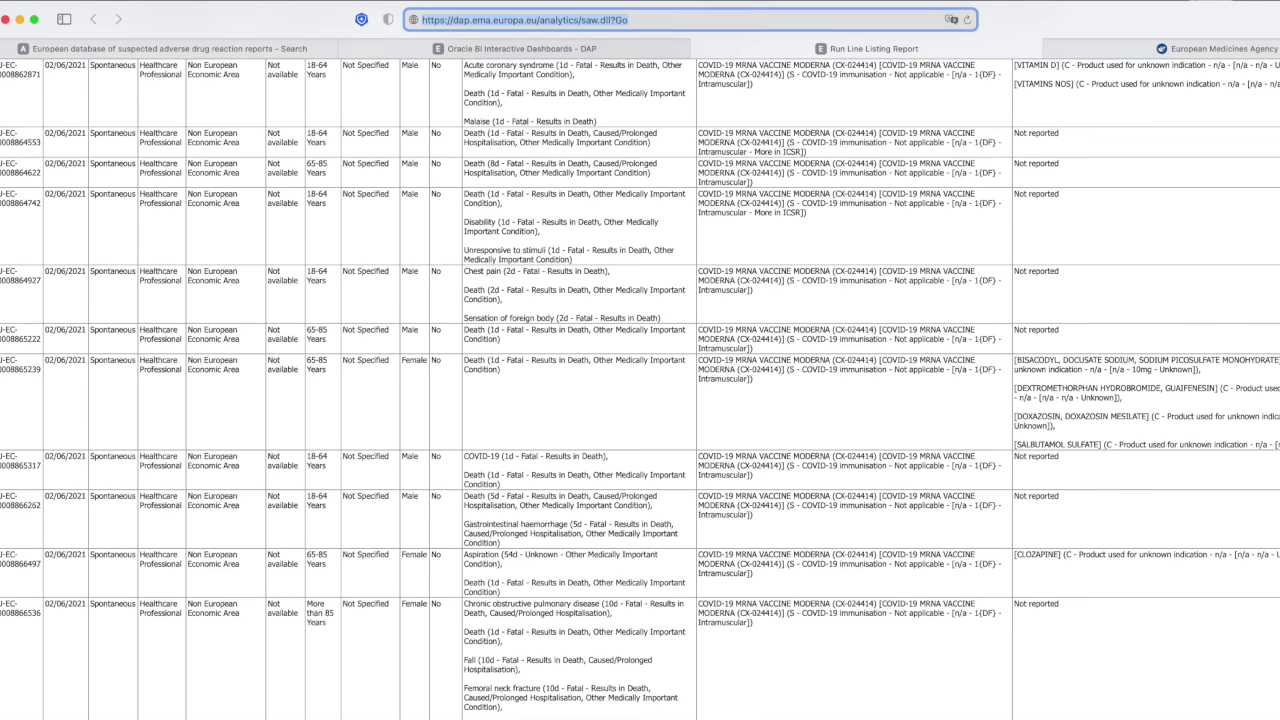
scroll(640, 390, "up", 6)
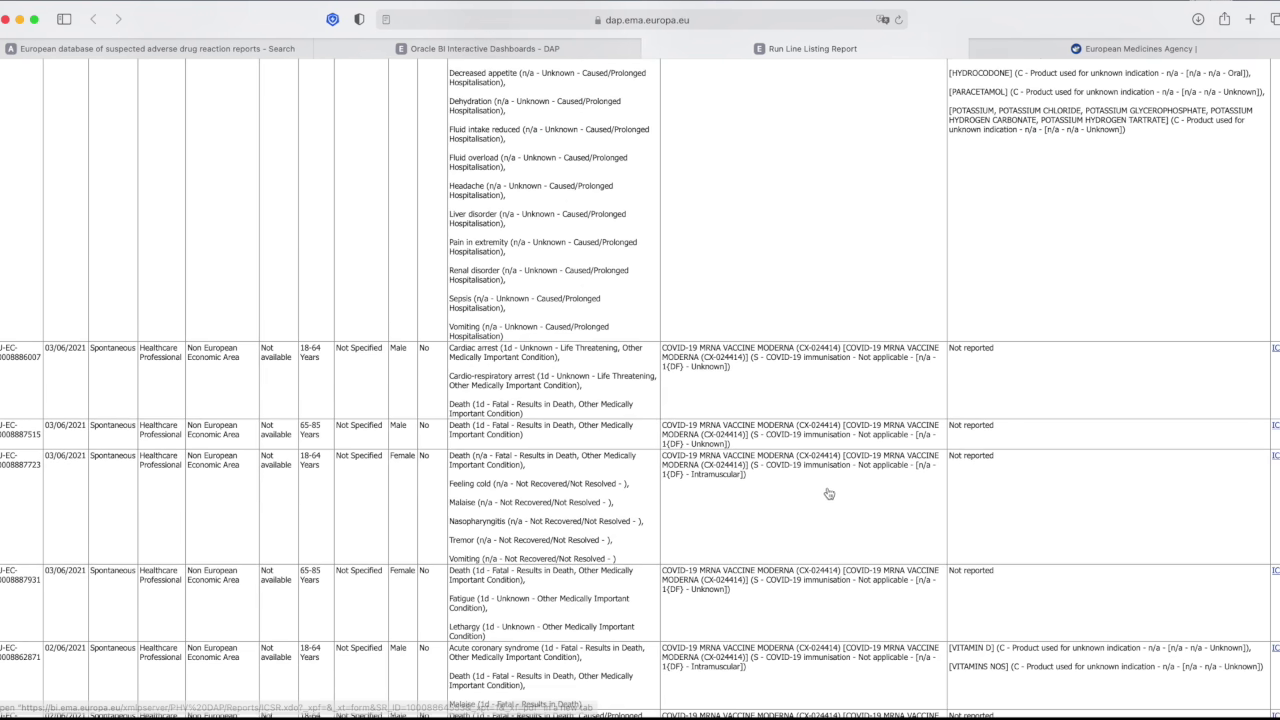
scroll(829, 493, "down", 12)
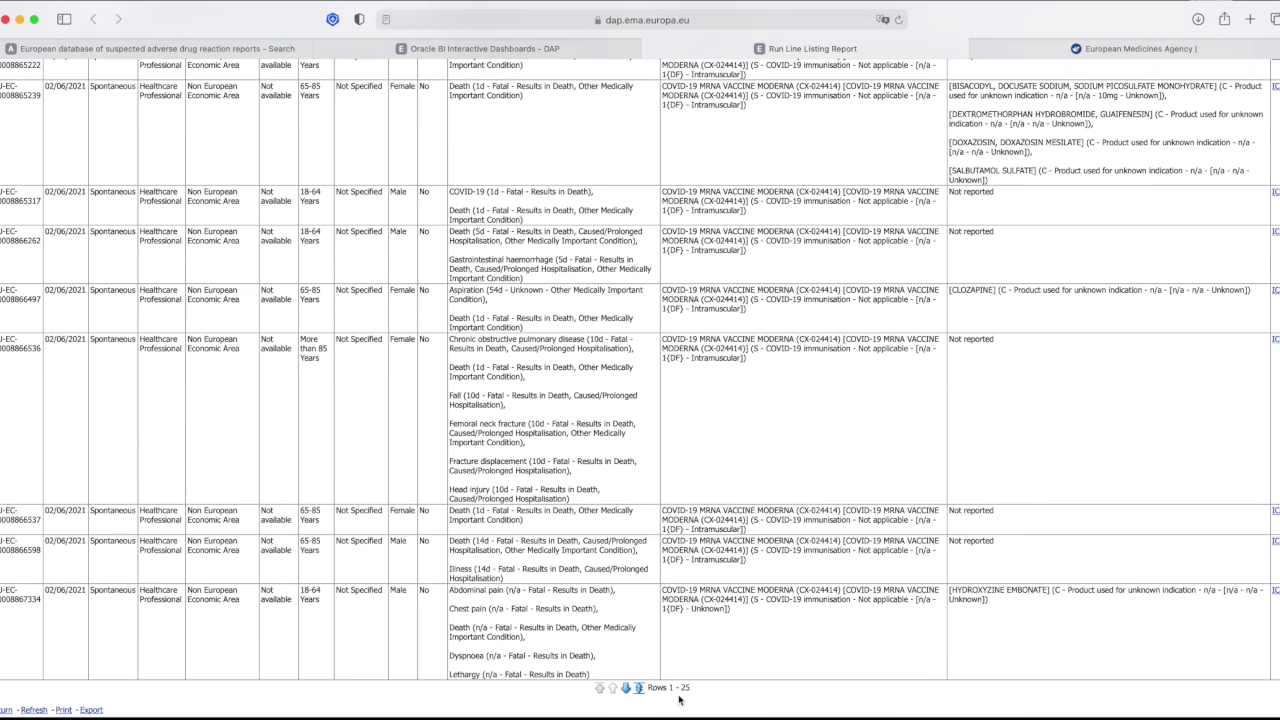
scroll(441, 426, "up", 10)
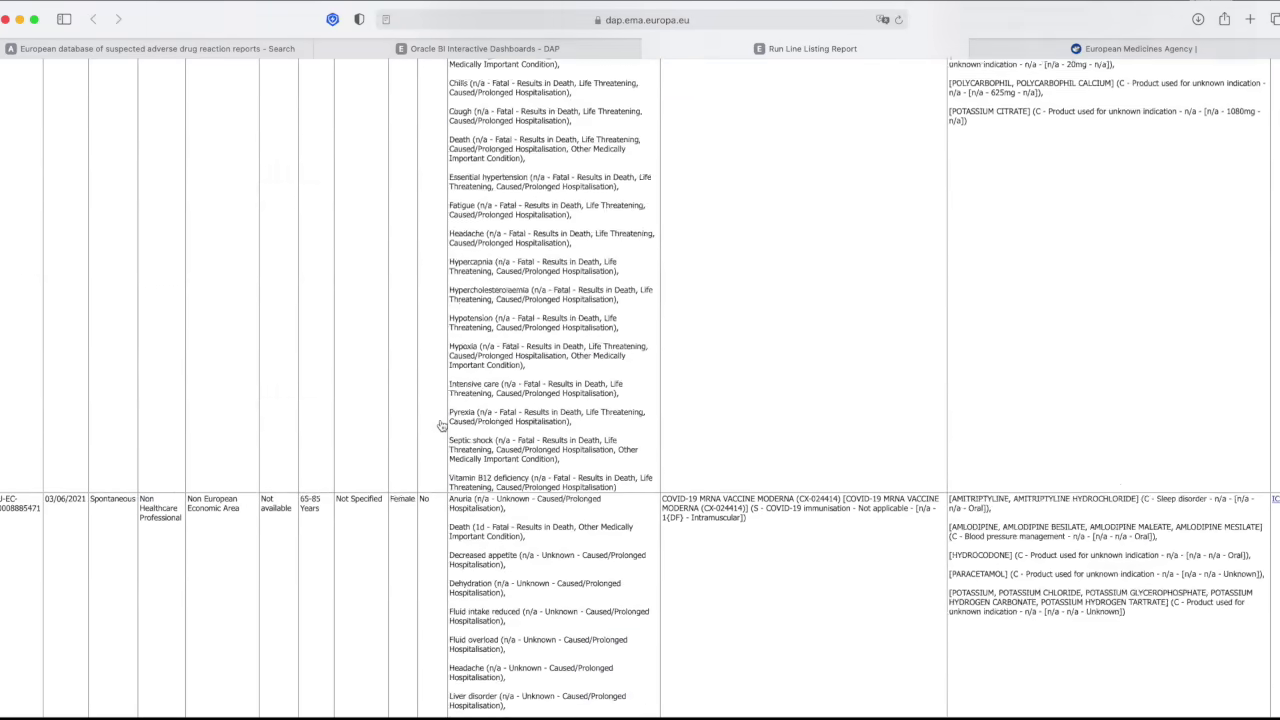
scroll(441, 426, "down", 12)
left_click(95, 711)
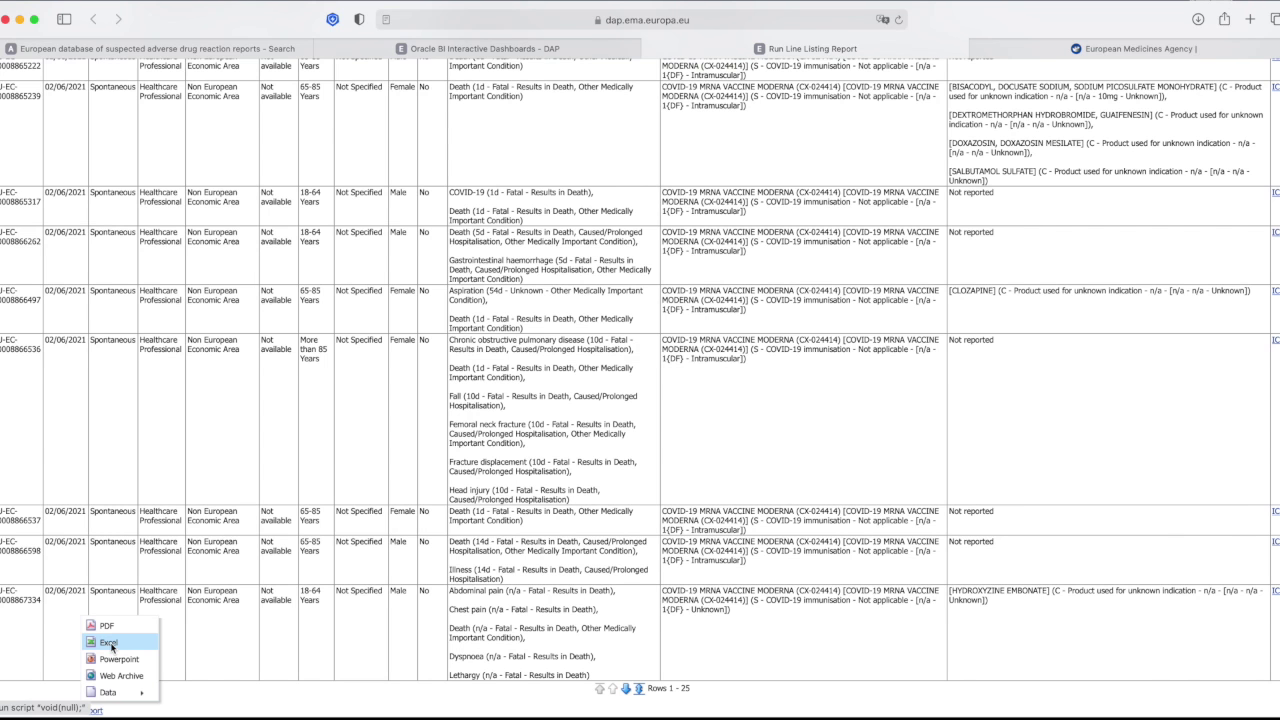
Step: Export the line listing as Excel data, allowing the download and confirming completion
mouse_move(108, 698)
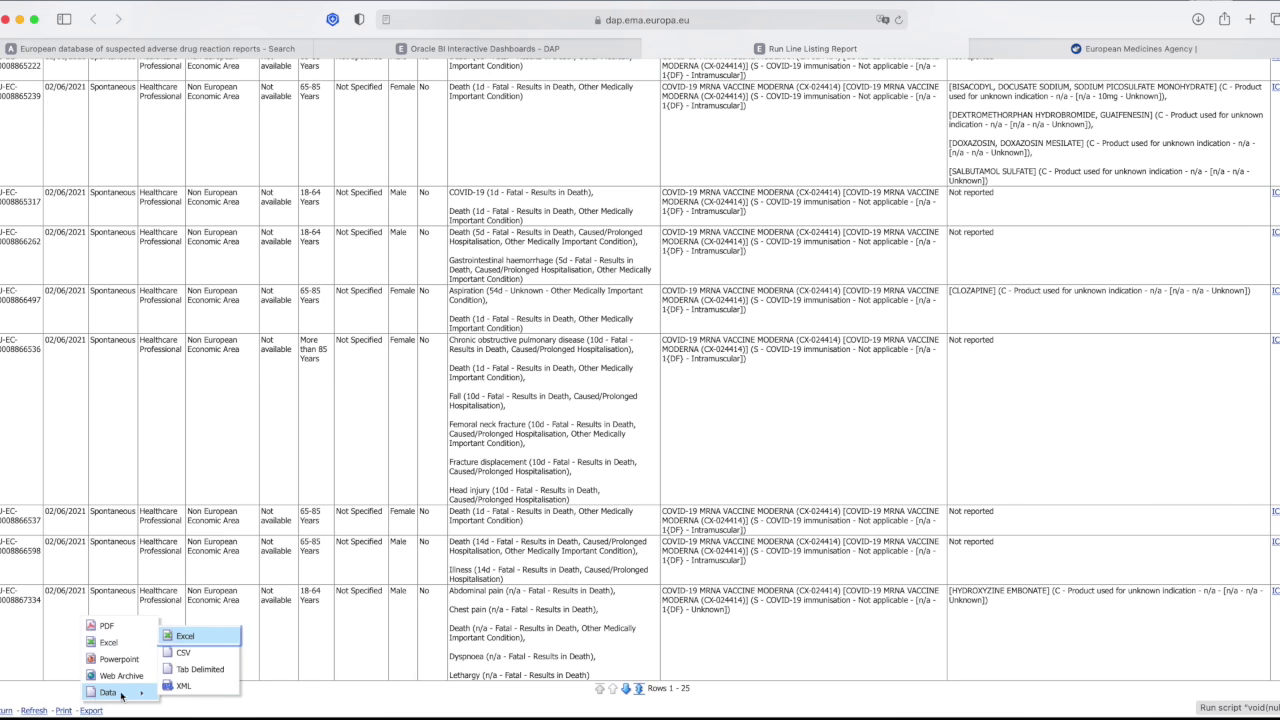
left_click(186, 640)
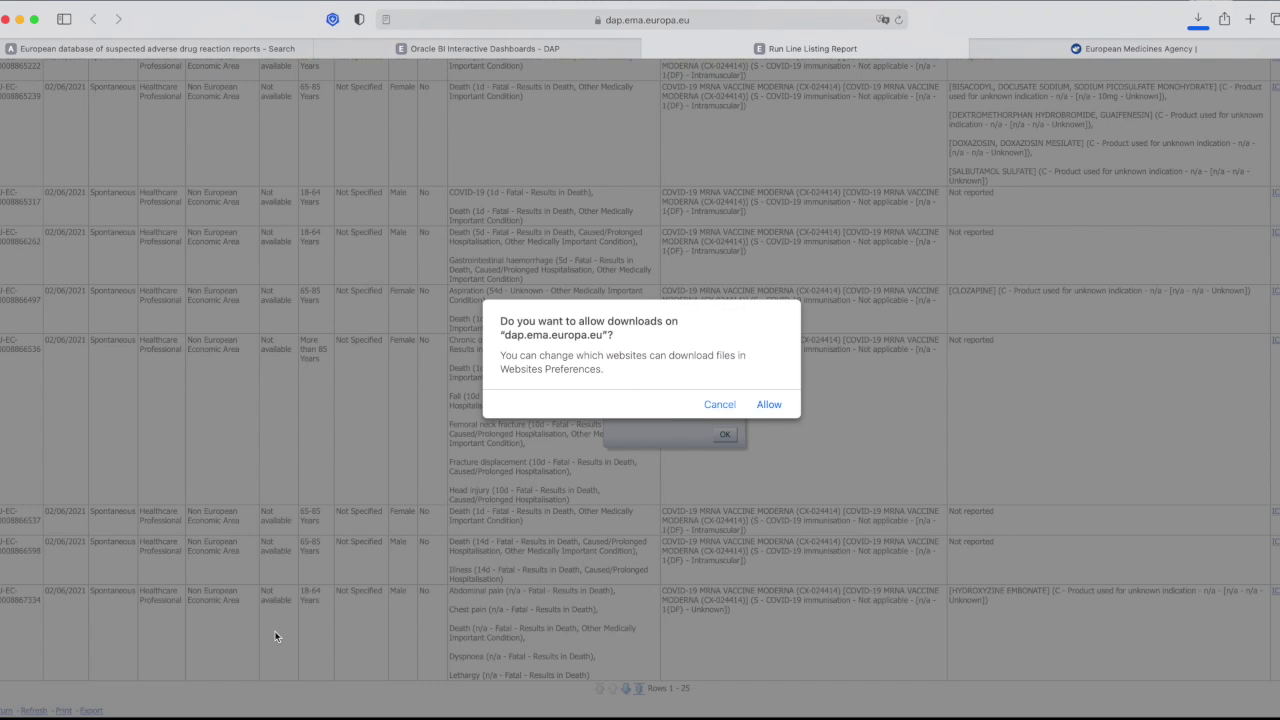
left_click(772, 406)
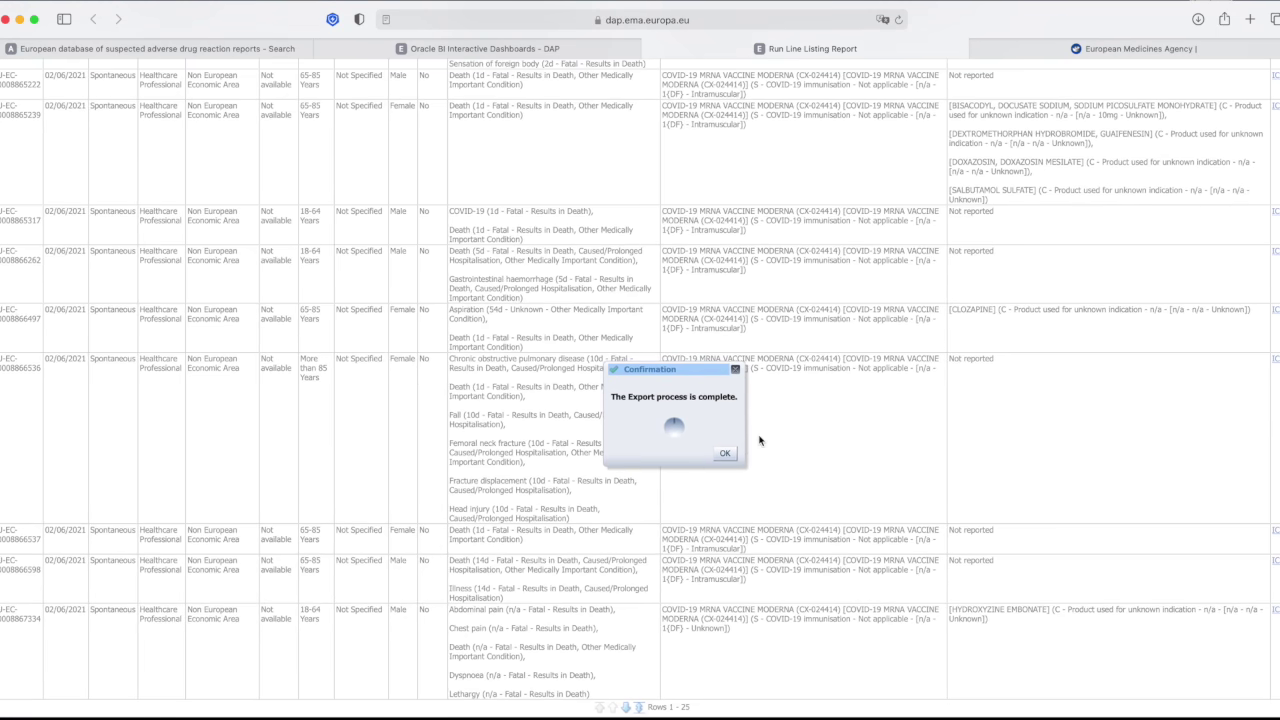
left_click(725, 453)
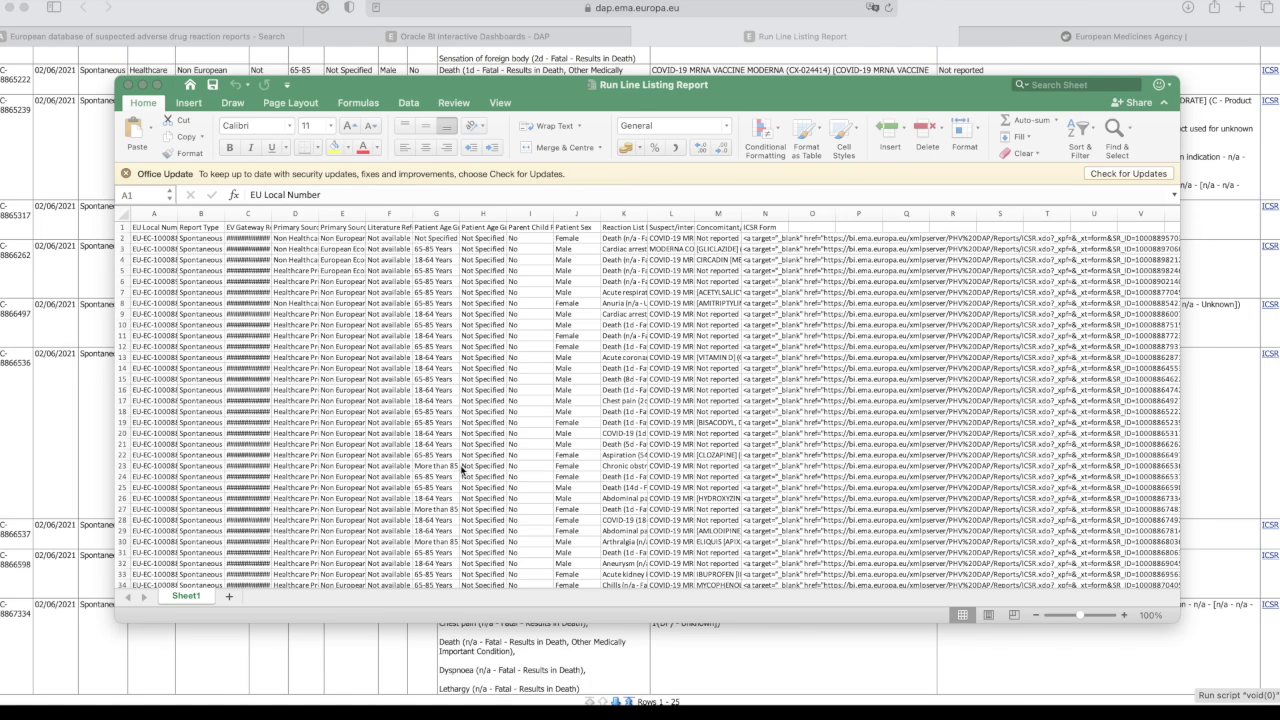
scroll(462, 468, "down", 20)
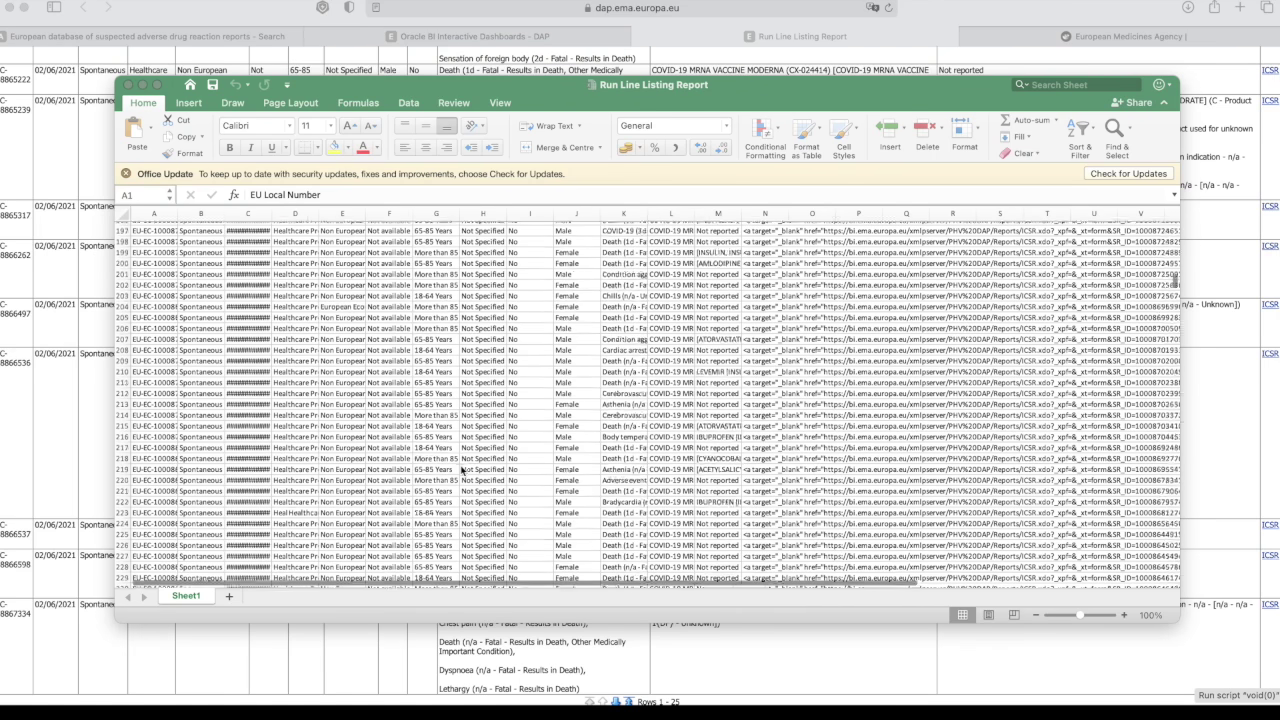
scroll(462, 468, "down", 20)
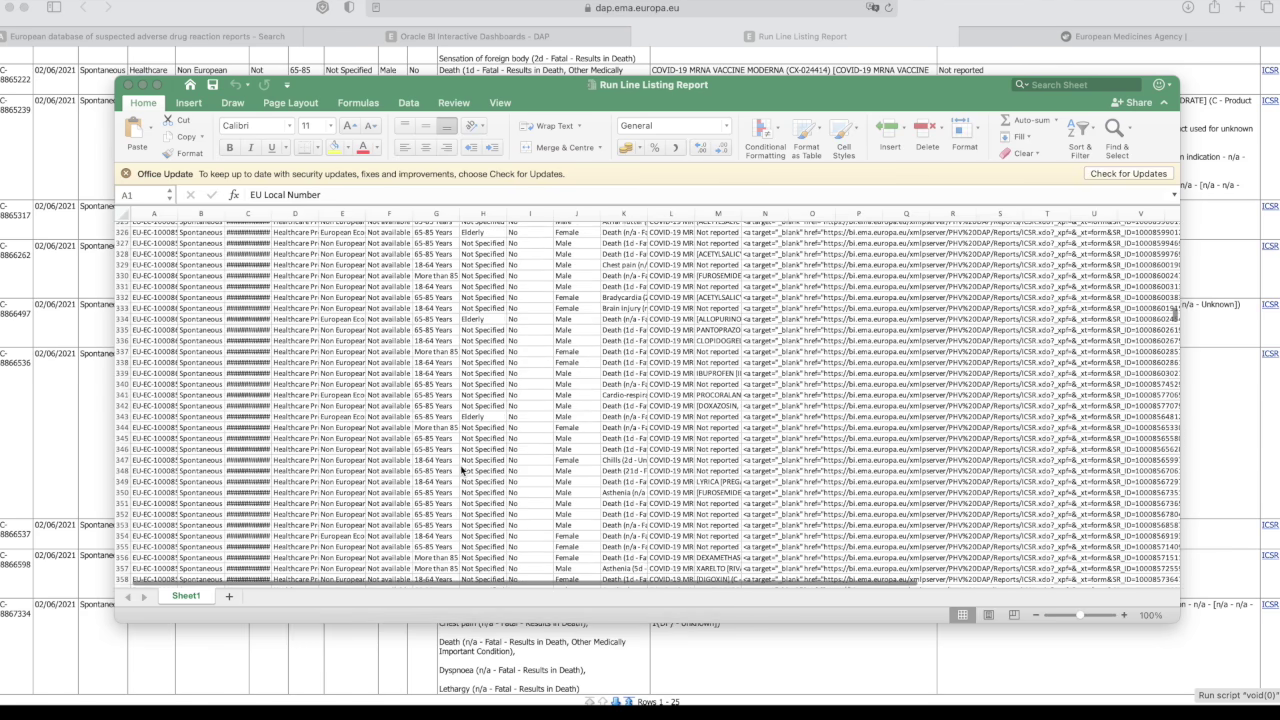
scroll(462, 468, "down", 20)
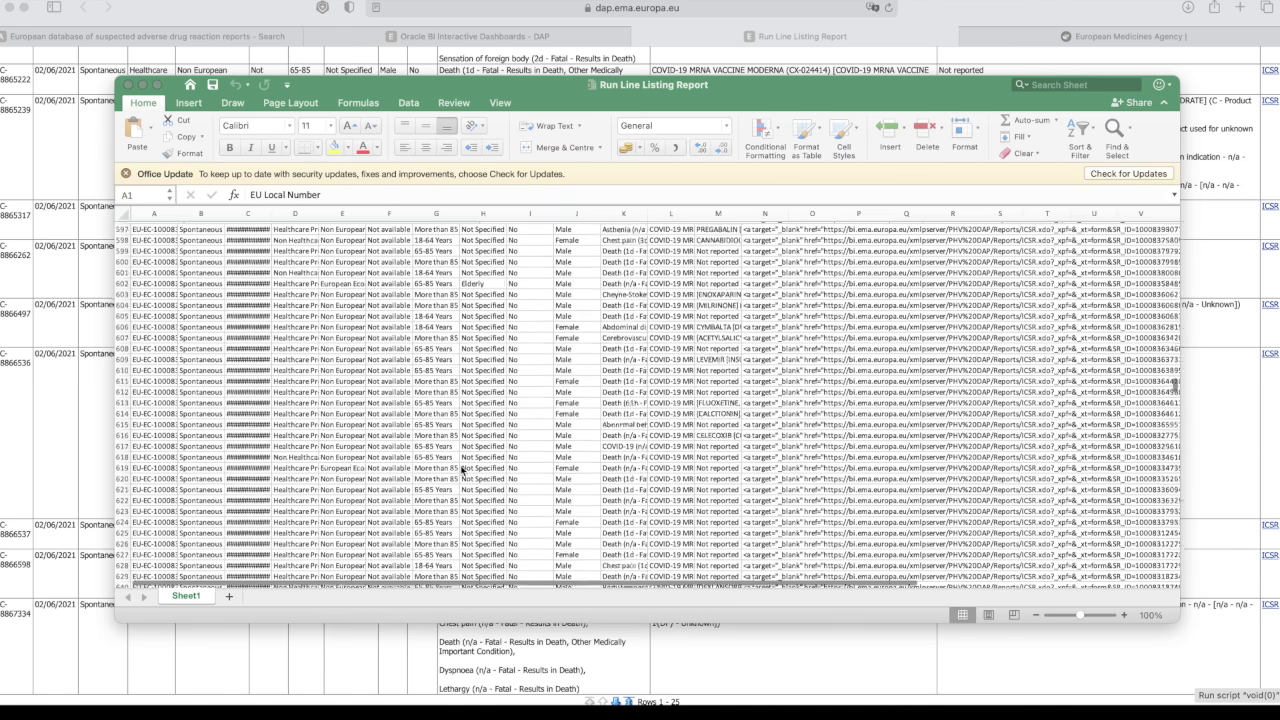
scroll(462, 468, "down", 20)
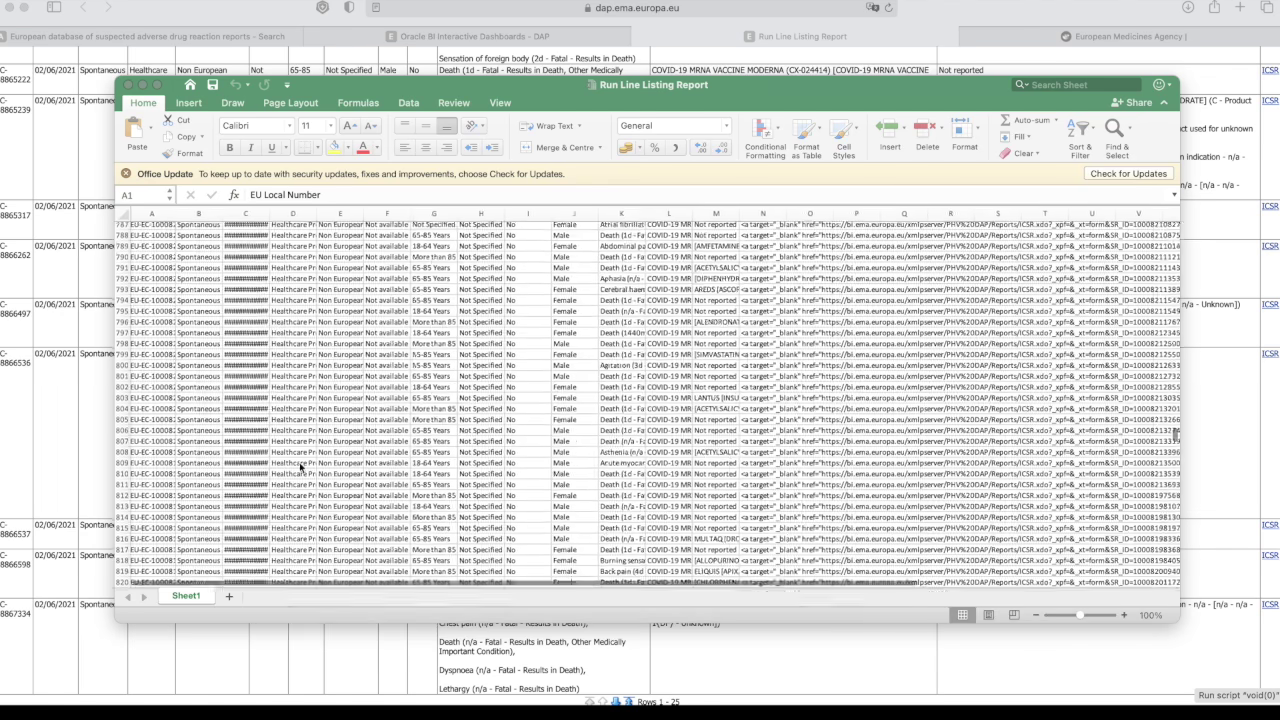
scroll(300, 466, "down", 20)
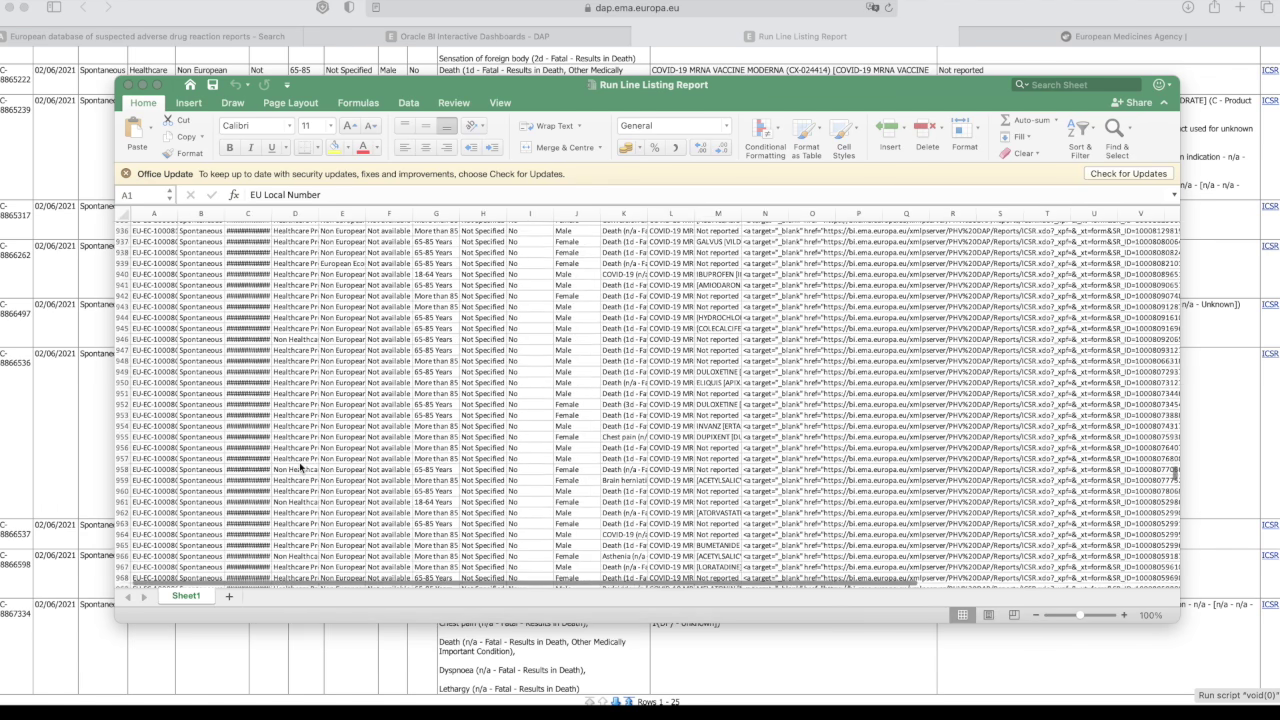
scroll(300, 466, "down", 20)
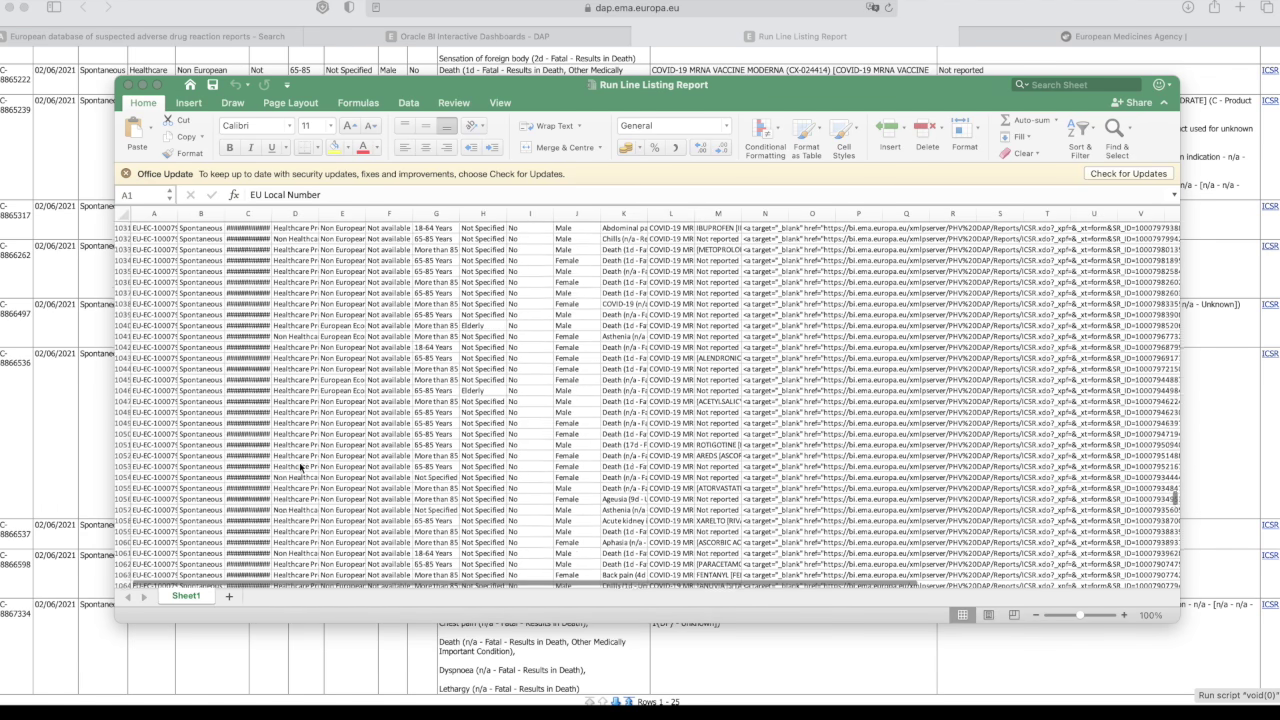
scroll(300, 466, "down", 20)
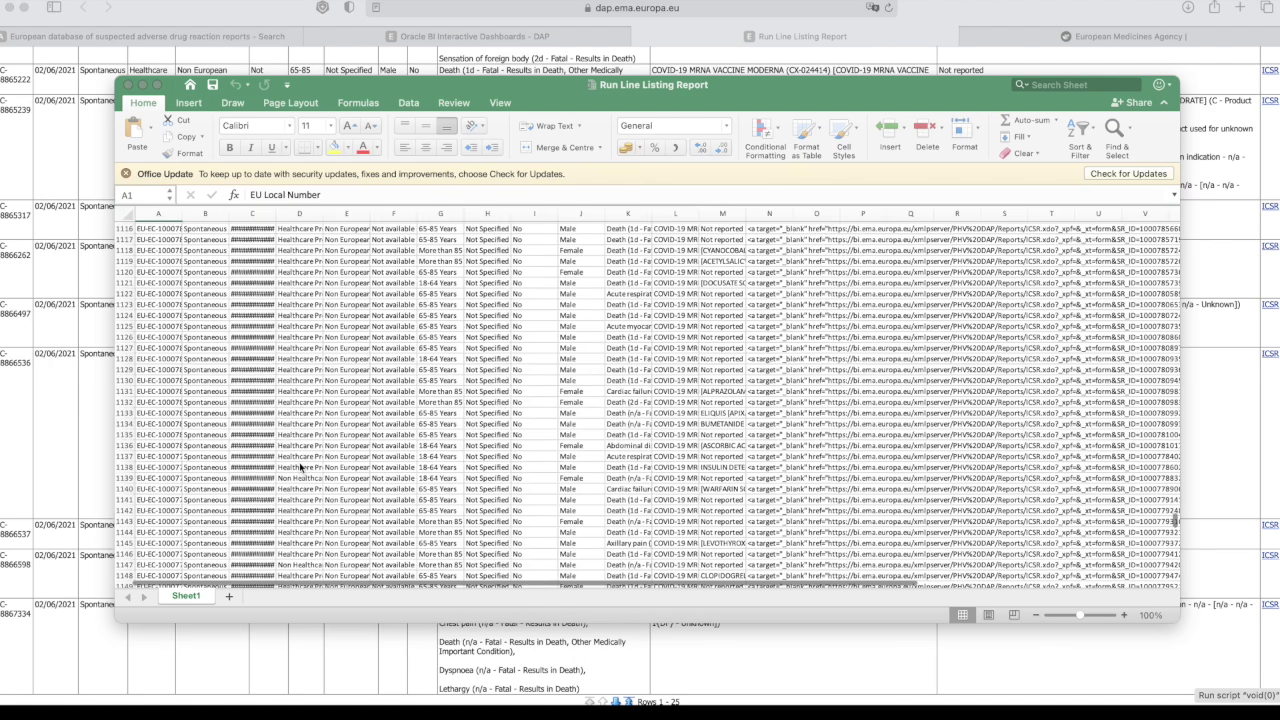
scroll(299, 464, "down", 20)
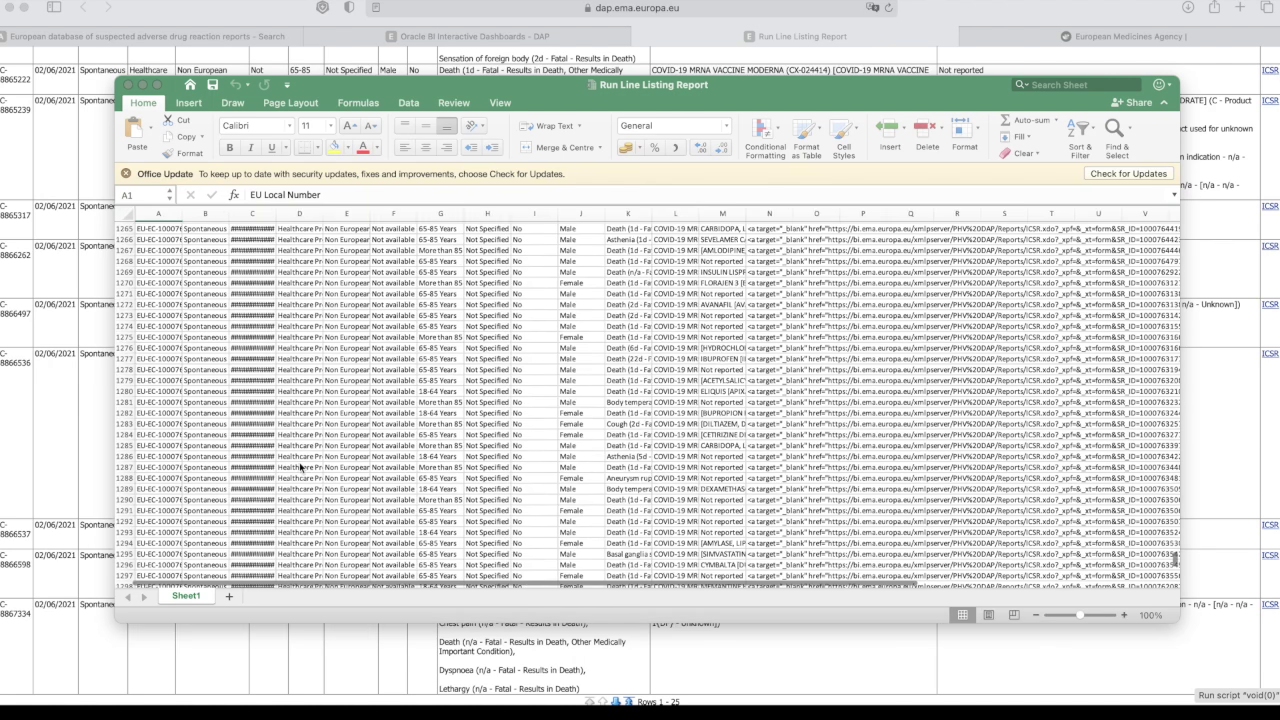
scroll(299, 462, "down", 8)
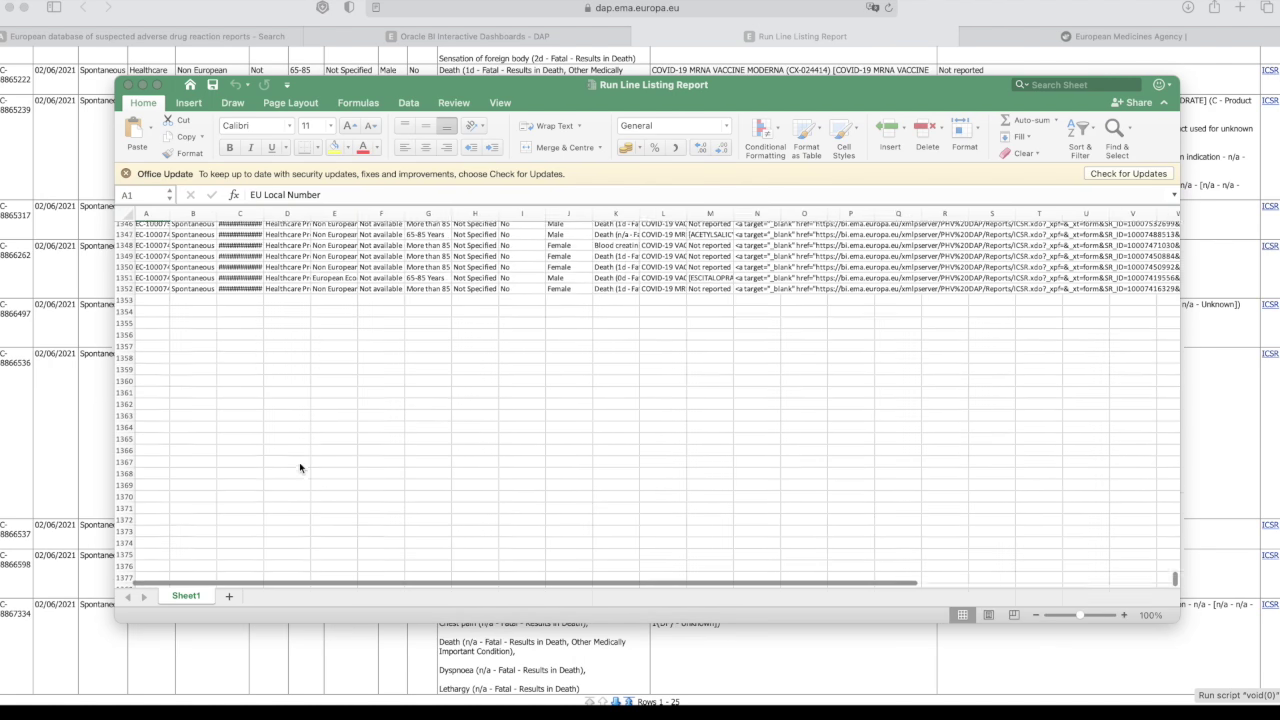
scroll(299, 462, "up", 2)
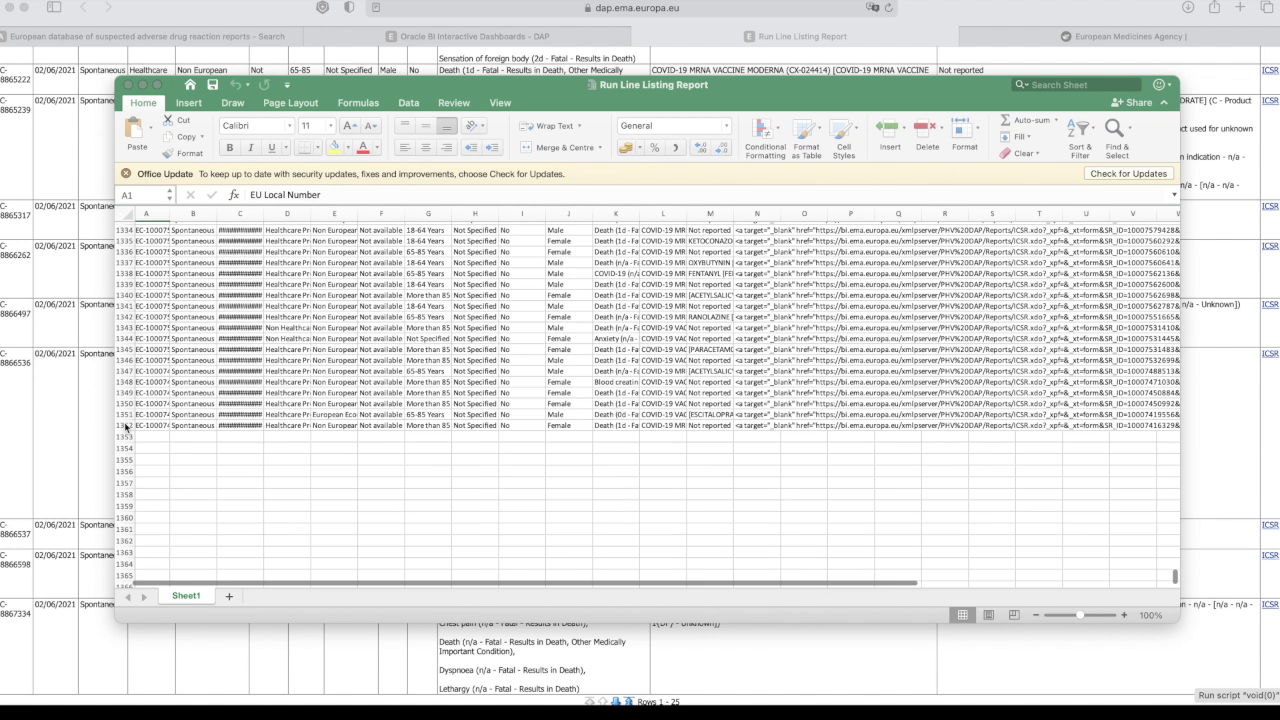